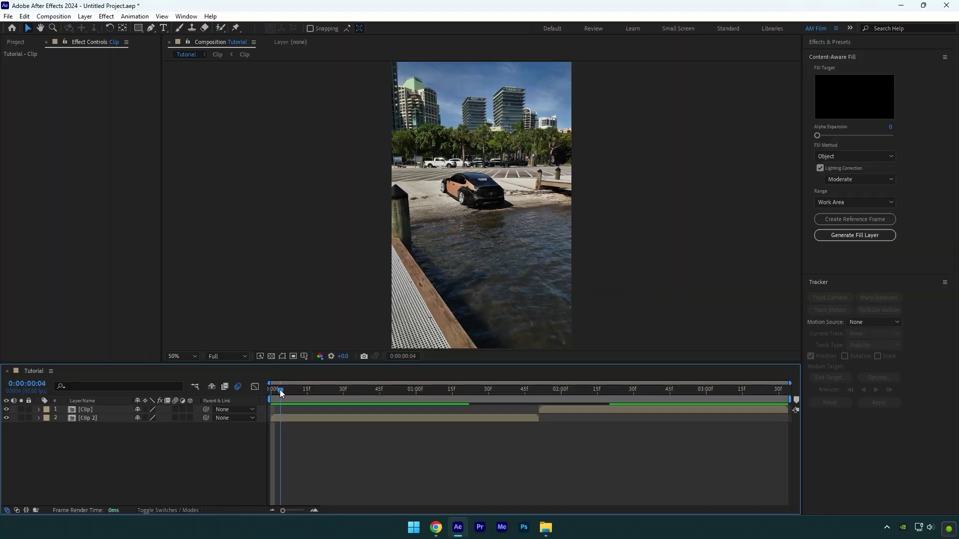
# Step: Scrub the footage to 1:15 and slide the Clip layer's in-point to that frame
pyautogui.moveTo(273, 390); pyautogui.dragTo(644, 386)
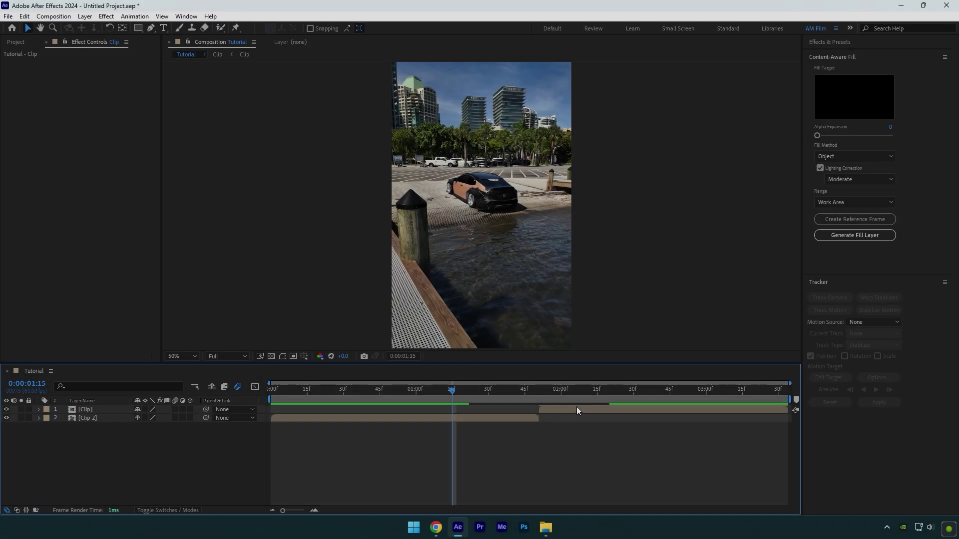
pyautogui.moveTo(576, 409); pyautogui.dragTo(476, 409)
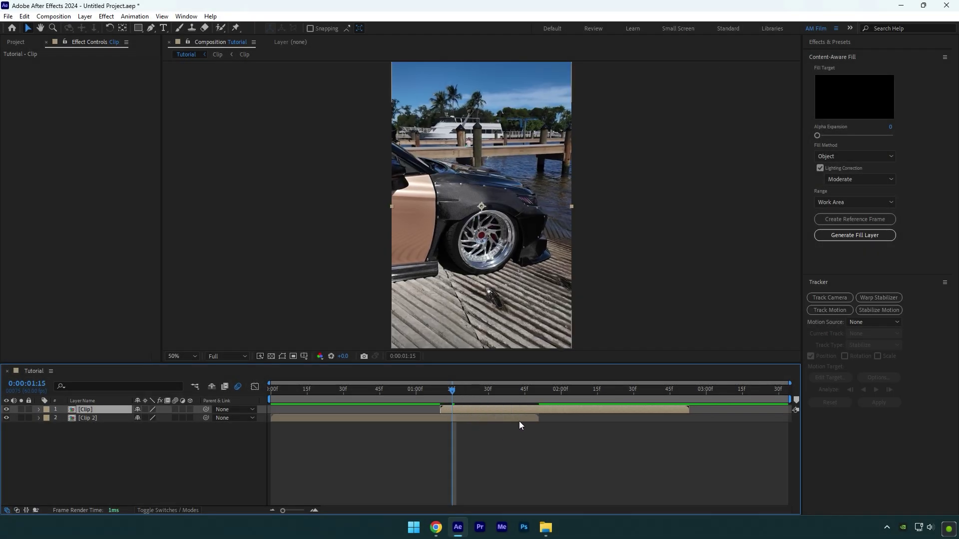
# Step: At 1:10, duplicate the Clip layer and freeze the top copy on that frame
pyautogui.moveTo(454, 393); pyautogui.dragTo(441, 391)
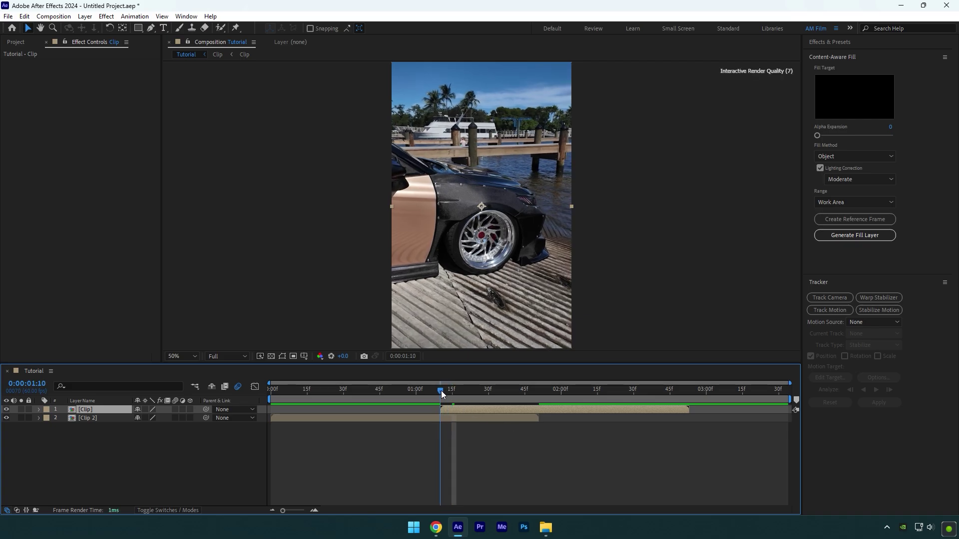
pyautogui.hotkey('ctrl', 'd')
pyautogui.rightClick(453, 409)
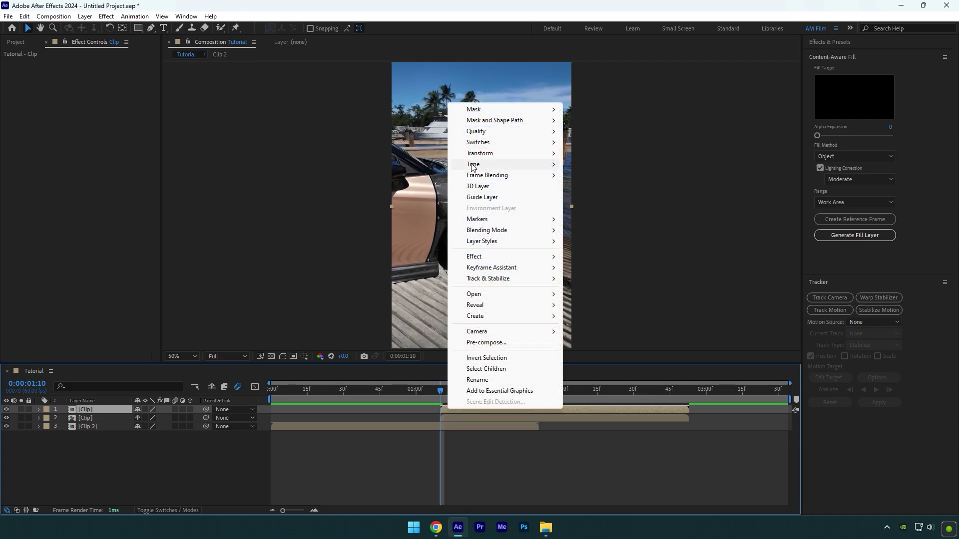
pyautogui.moveTo(473, 164)
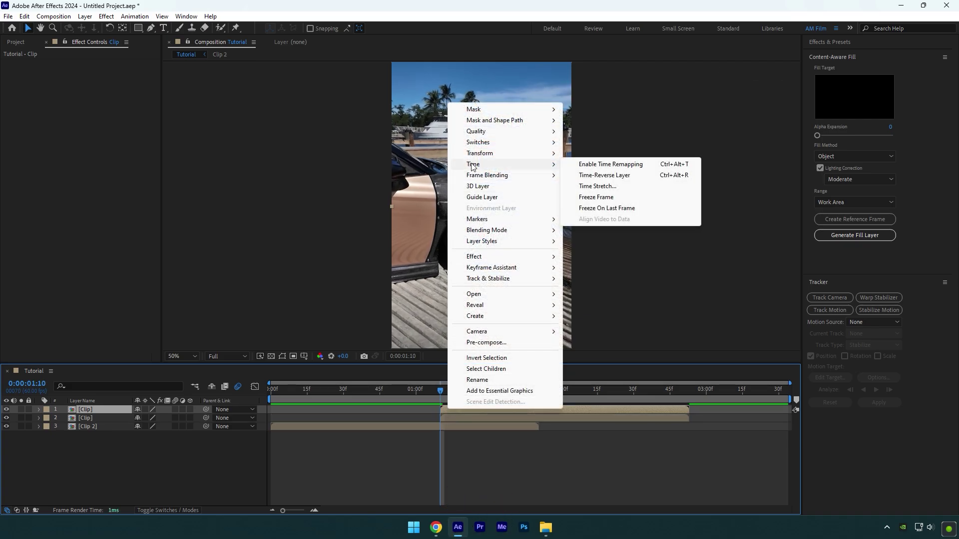
pyautogui.click(596, 197)
# Step: Pre-compose the frozen copy into a new composition named 'Wheel'
pyautogui.rightClick(450, 411)
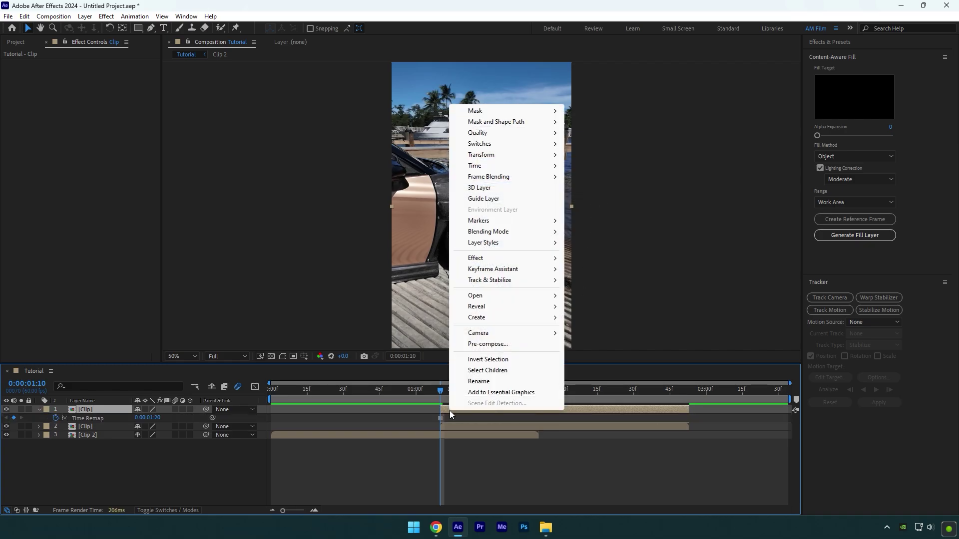
pyautogui.click(482, 342)
pyautogui.write('Wheel')
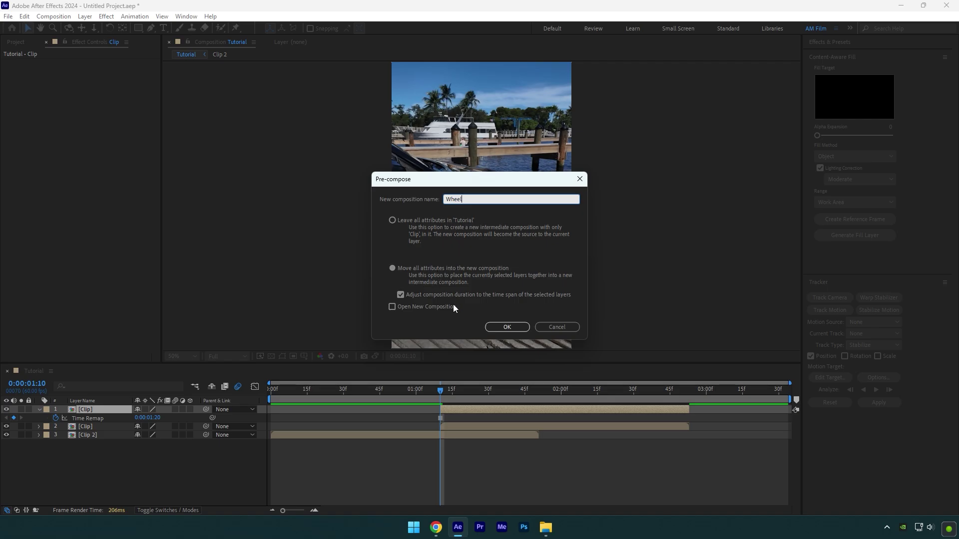
pyautogui.click(510, 327)
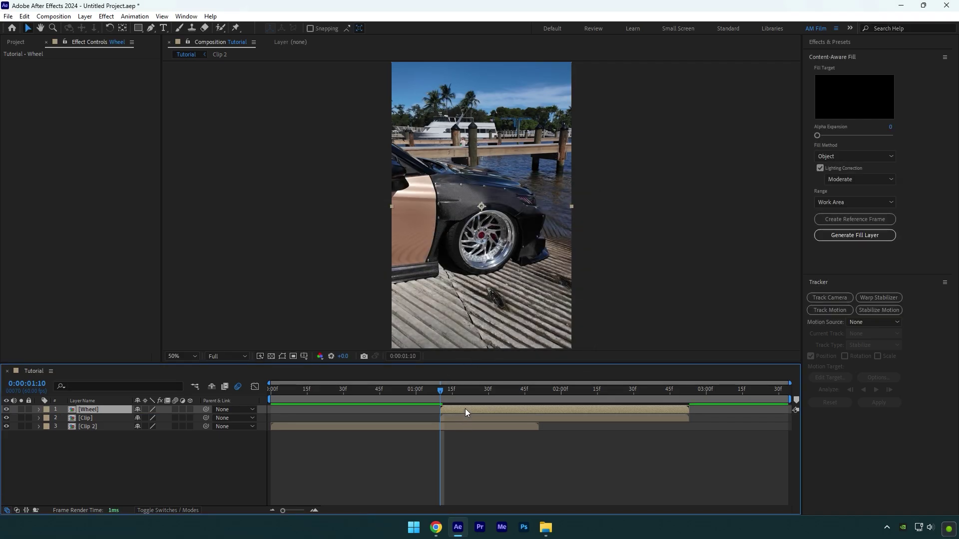
# Step: Move the Wheel layer to start near 0:35 and cut it off at 1:10
pyautogui.moveTo(466, 409); pyautogui.dragTo(342, 409)
pyautogui.click(416, 389)
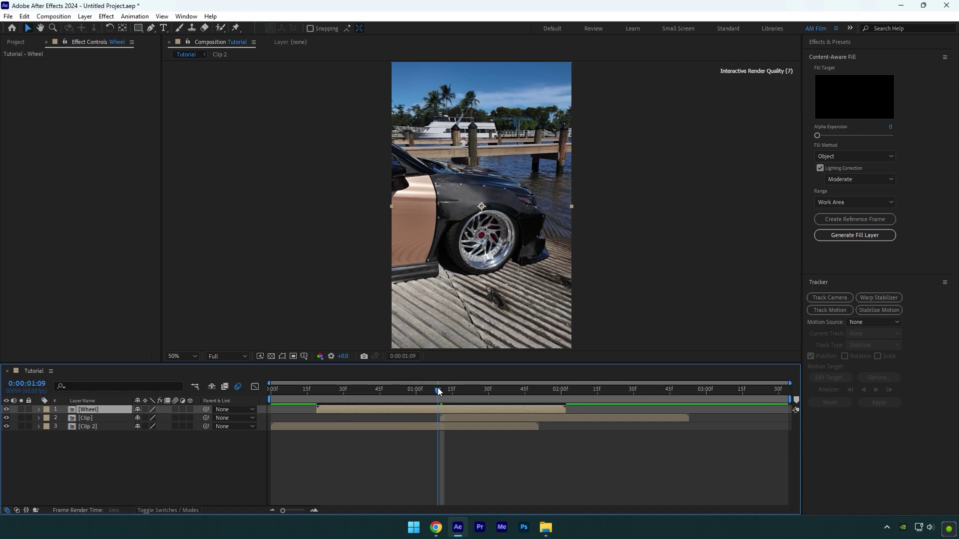
pyautogui.moveTo(437, 387); pyautogui.dragTo(439, 387)
pyautogui.hotkey('ctrl', 'shift', 'd')
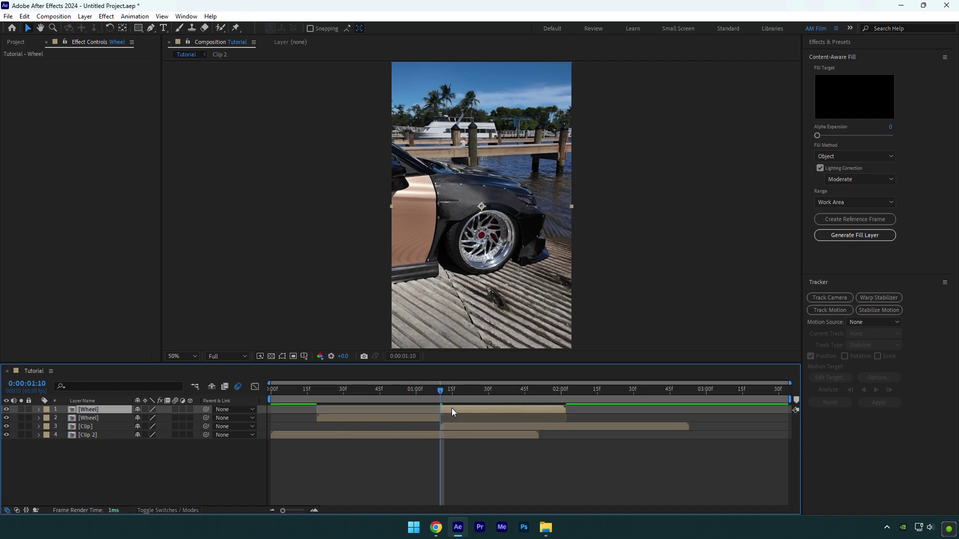
pyautogui.press('Delete')
pyautogui.click(381, 395)
pyautogui.click(385, 408)
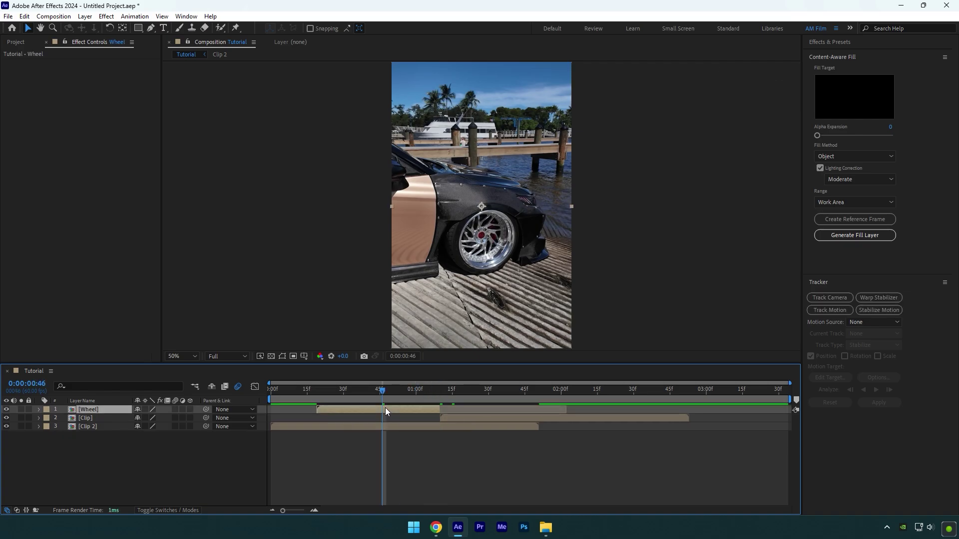
# Step: Apply the Mocha AE effect to the Wheel layer via the effect search
pyautogui.hotkey('ctrl', 'space')
pyautogui.write('mocha')
pyautogui.press('Return')
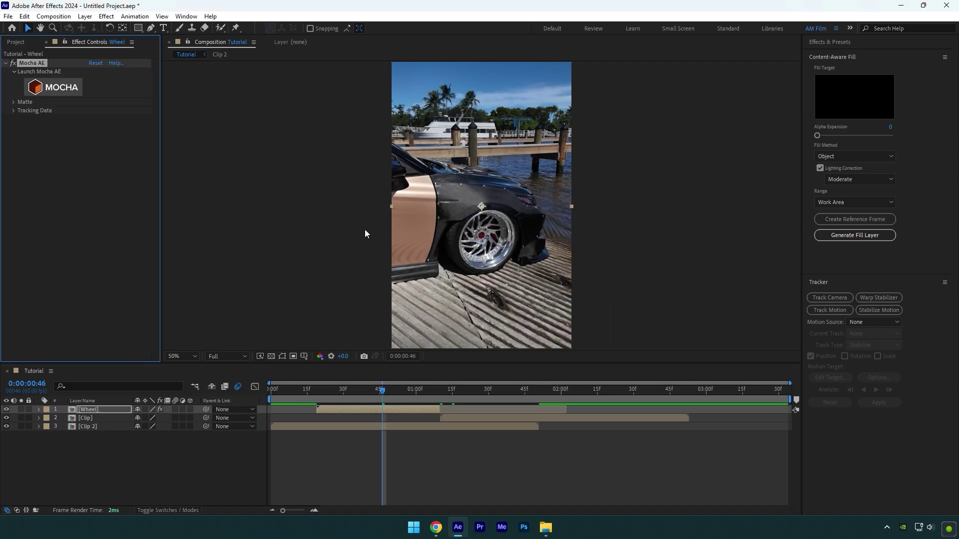
# Step: In Mocha, draw and fit an ellipse around the wheel rim, then save and close
pyautogui.click(64, 93)
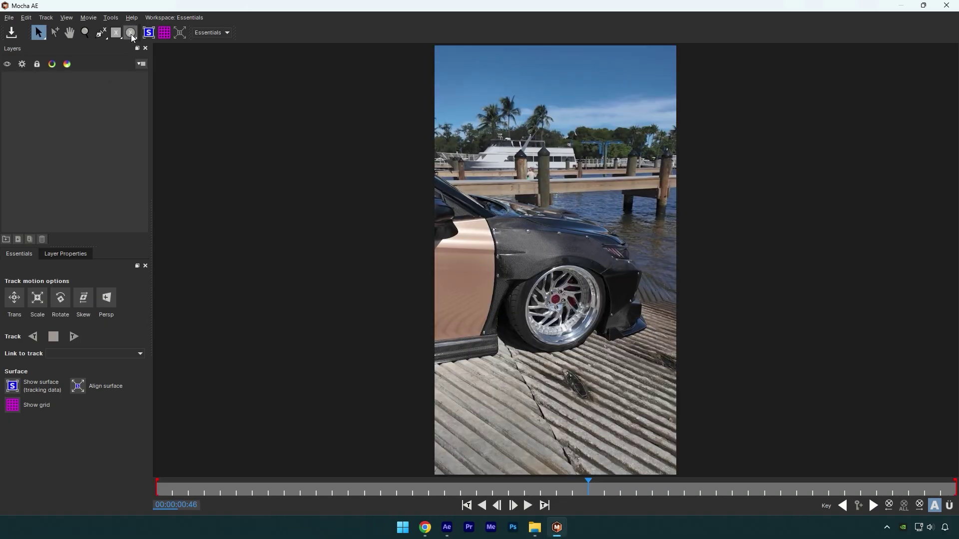
pyautogui.scroll(2, 575, 338)
pyautogui.scroll(1, 618, 318)
pyautogui.moveTo(423, 159); pyautogui.dragTo(641, 388)
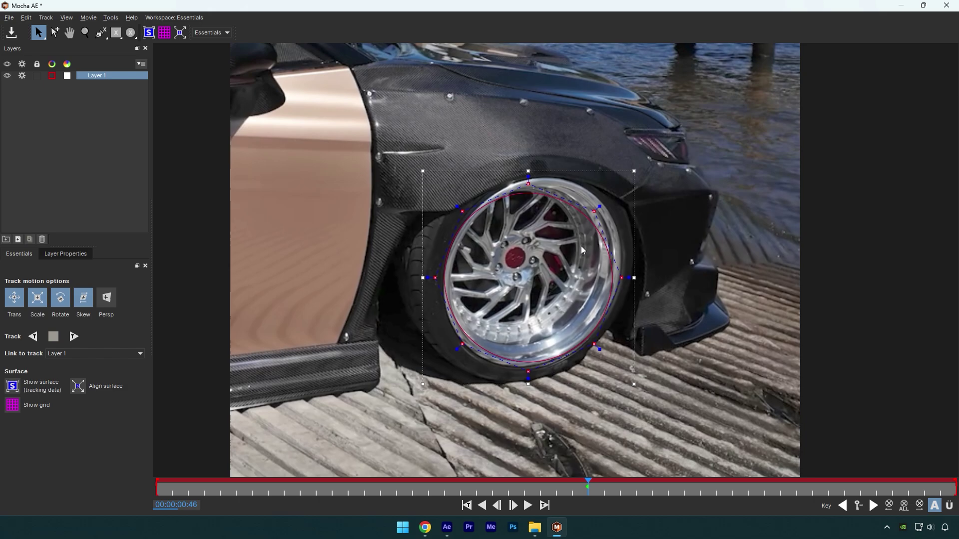
pyautogui.moveTo(642, 274); pyautogui.dragTo(634, 280)
pyautogui.moveTo(464, 200); pyautogui.dragTo(460, 206)
pyautogui.moveTo(530, 385); pyautogui.dragTo(519, 376)
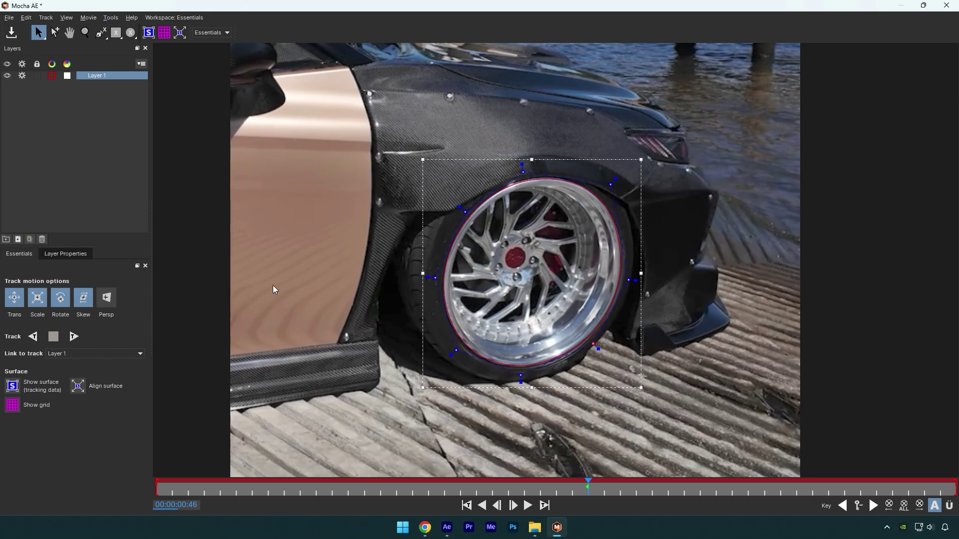
pyautogui.click(11, 33)
pyautogui.click(947, 5)
# Step: Create an AE mask from the Mocha shape and invert it to cut the wheel out
pyautogui.click(13, 102)
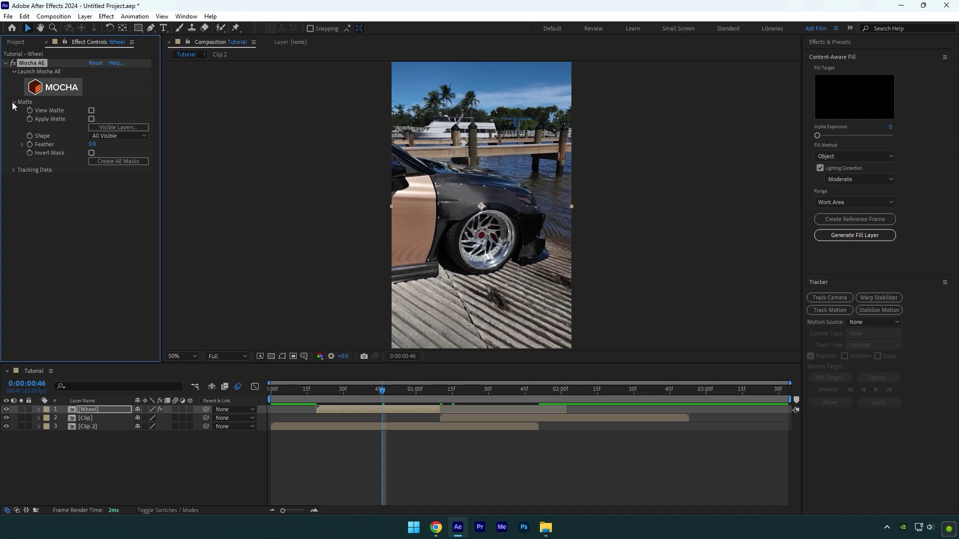
pyautogui.click(115, 161)
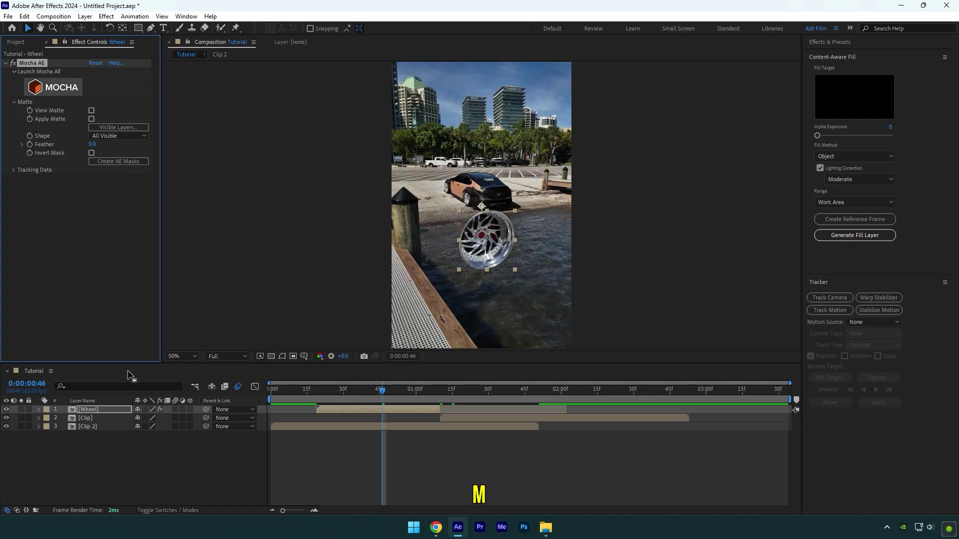
pyautogui.click(172, 418)
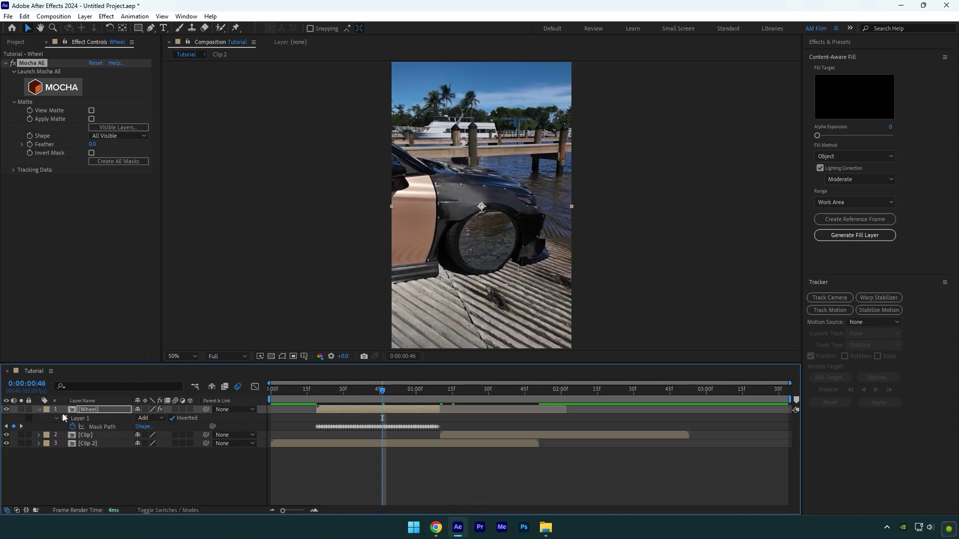
pyautogui.click(40, 409)
pyautogui.moveTo(382, 390); pyautogui.dragTo(317, 390)
# Step: Add a new camera named 'Zoom' with the 28mm lens preset
pyautogui.rightClick(148, 455)
pyautogui.moveTo(173, 332)
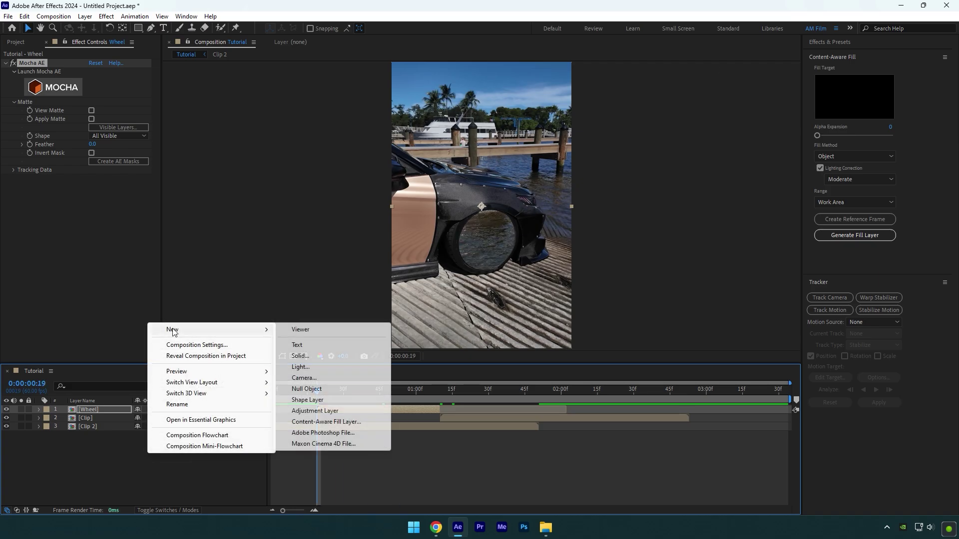
pyautogui.click(302, 378)
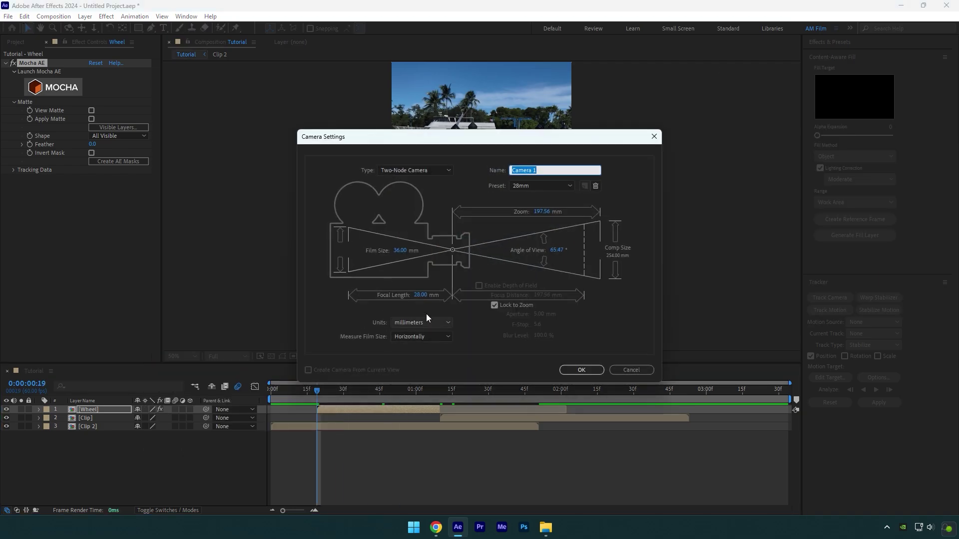
pyautogui.write('Zoom')
pyautogui.click(536, 189)
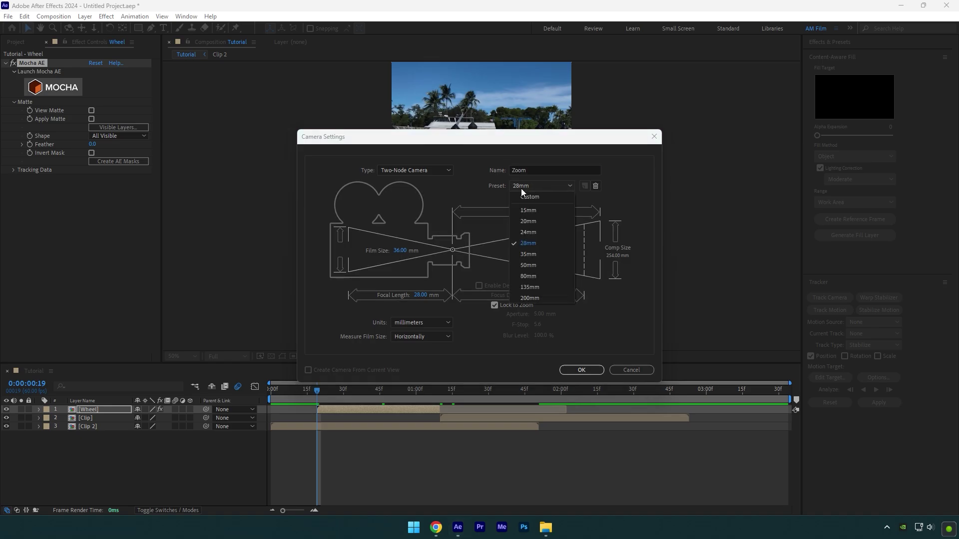
pyautogui.click(535, 244)
pyautogui.click(583, 370)
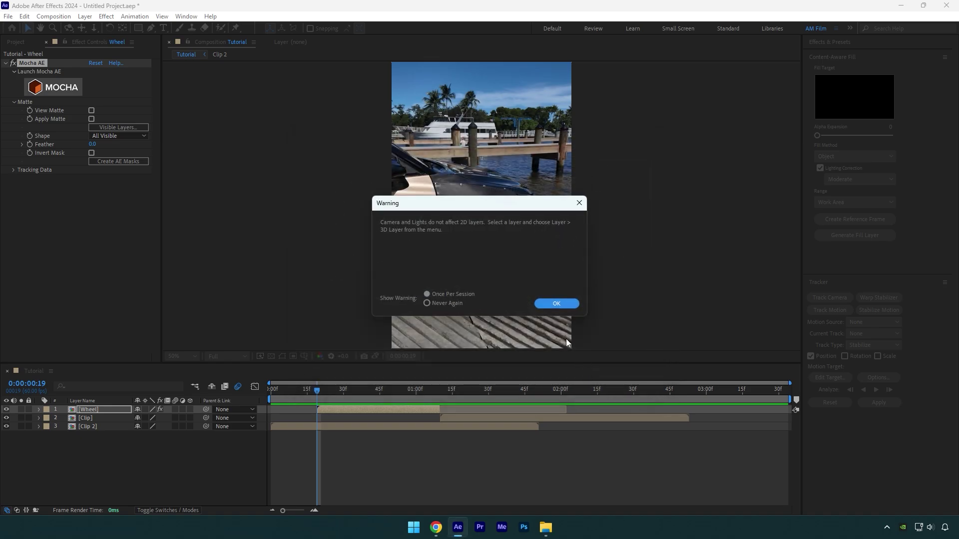
pyautogui.click(555, 304)
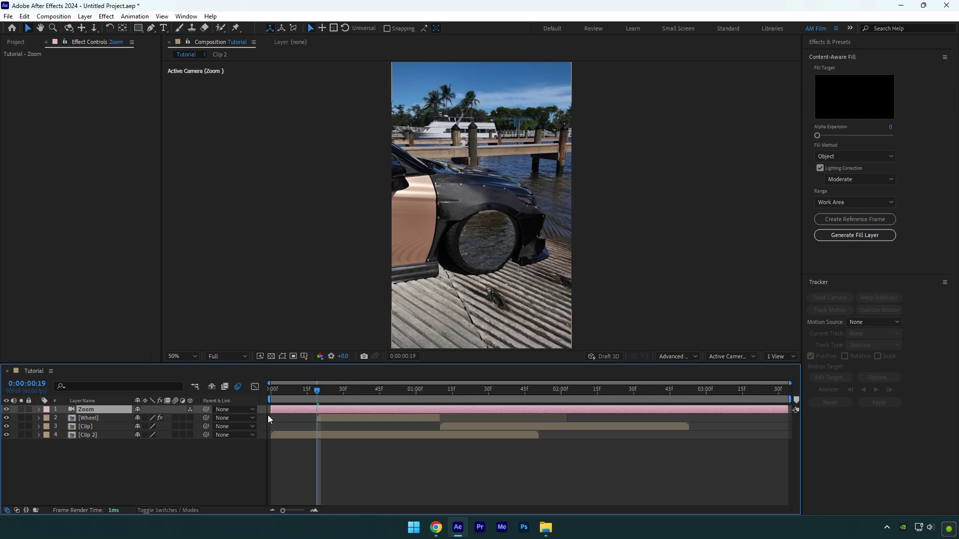
# Step: Trim the Zoom camera to run from 0:19 to about 1:51 and make Wheel 3D
pyautogui.moveTo(271, 410); pyautogui.dragTo(318, 411)
pyautogui.moveTo(788, 410); pyautogui.dragTo(316, 391)
pyautogui.click(530, 436)
pyautogui.press('o')
pyautogui.click(322, 409)
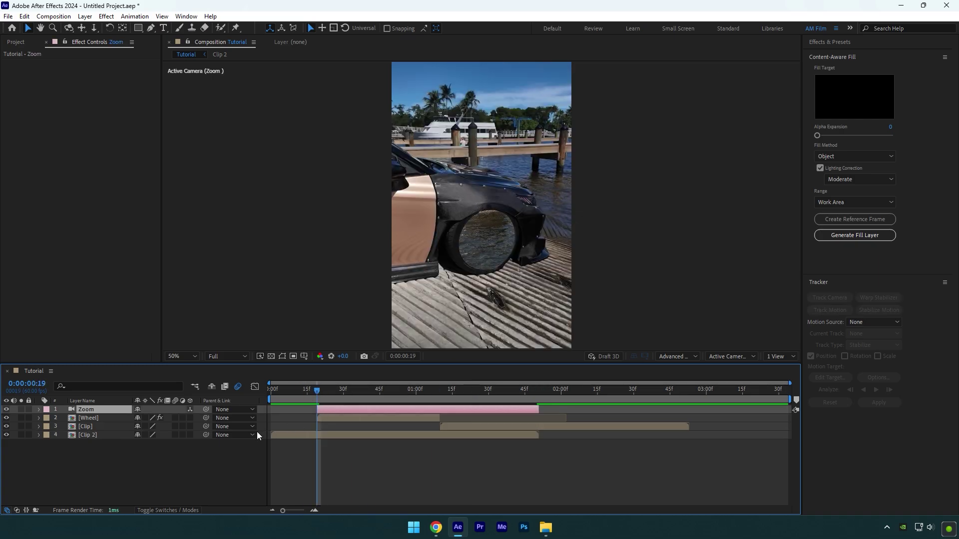
pyautogui.click(189, 418)
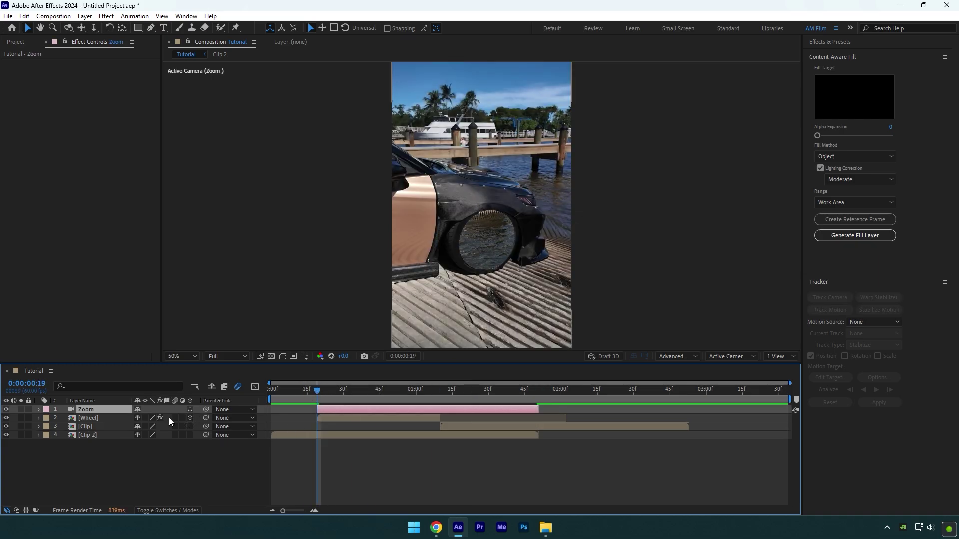
# Step: Keyframe the camera's Point of Interest and Position, moving both keys to 1:10
pyautogui.click(39, 409)
pyautogui.click(47, 418)
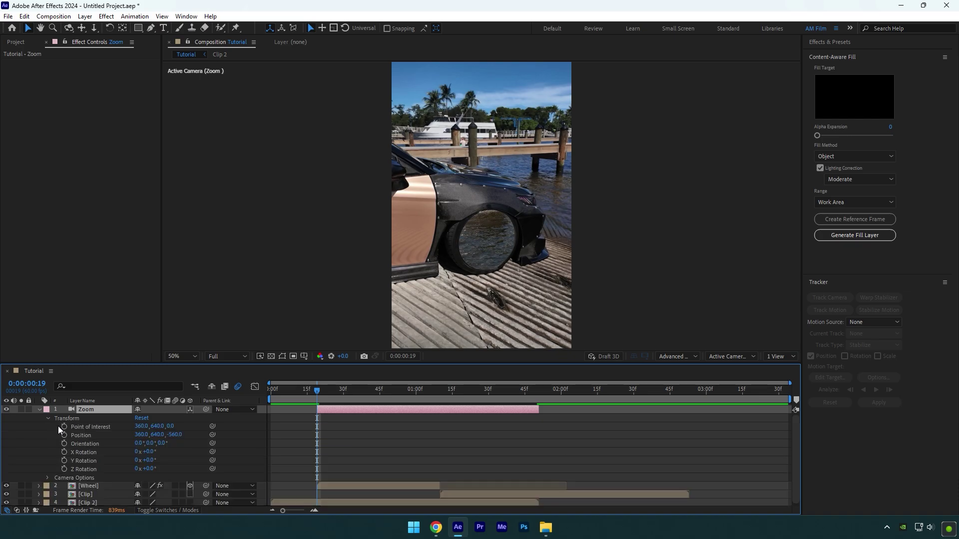
pyautogui.click(64, 427)
pyautogui.click(64, 434)
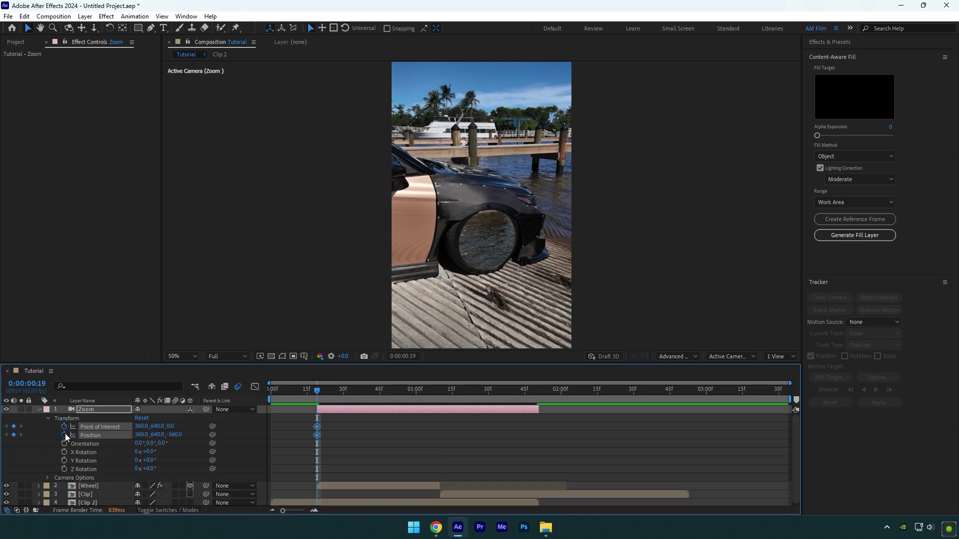
pyautogui.press('u')
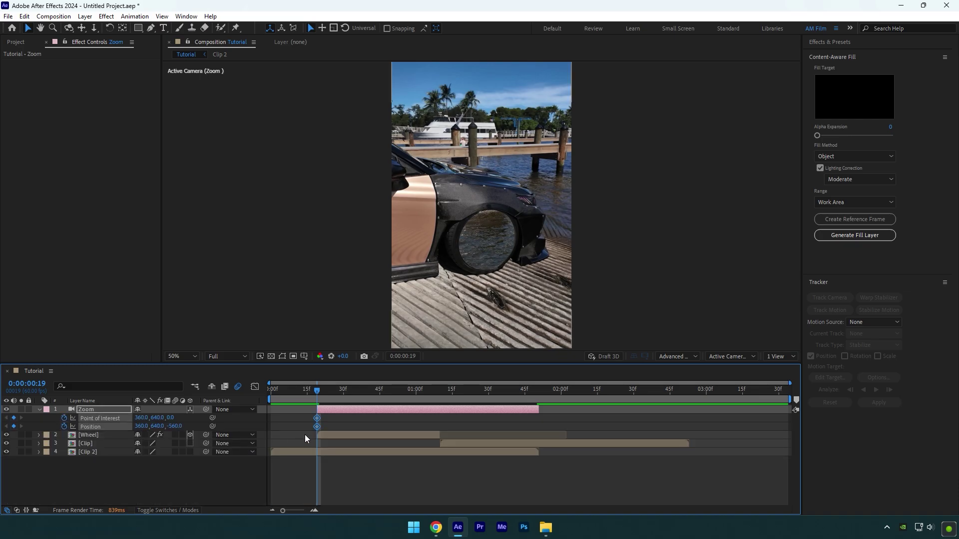
pyautogui.moveTo(318, 421); pyautogui.dragTo(431, 425)
# Step: Dolly the camera into the wheel at 0:19 and preview the zoom-out
pyautogui.click(96, 28)
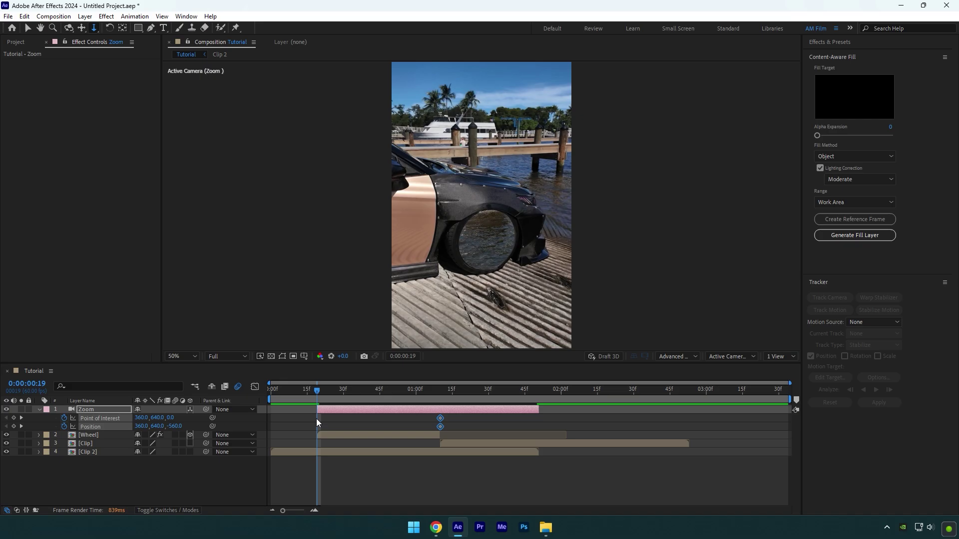
pyautogui.moveTo(479, 234); pyautogui.dragTo(486, 166)
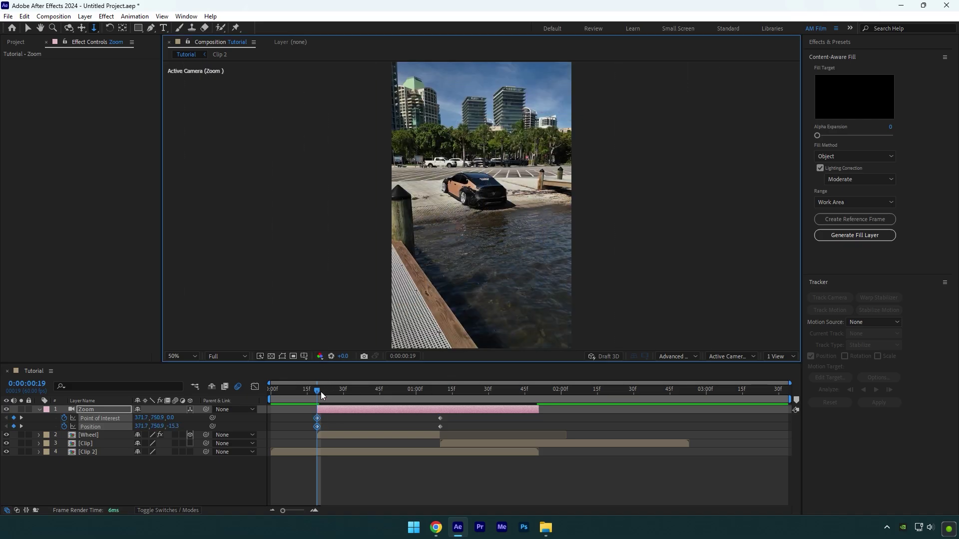
pyautogui.press('Home')
pyautogui.press('v')
pyautogui.press('space')
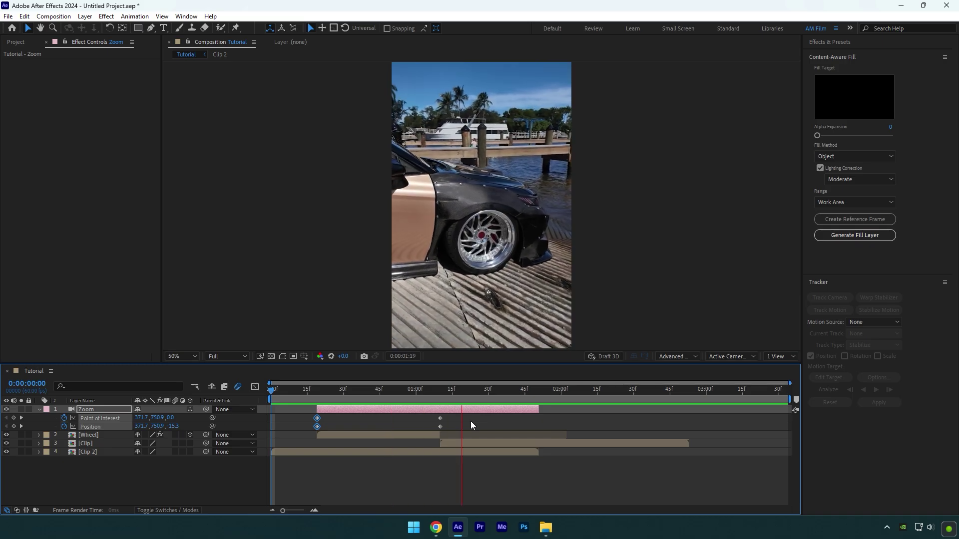
# Step: Apply Easy Ease to all the Zoom camera keyframes
pyautogui.click(414, 397)
pyautogui.moveTo(453, 415); pyautogui.dragTo(310, 427)
pyautogui.press('F9')
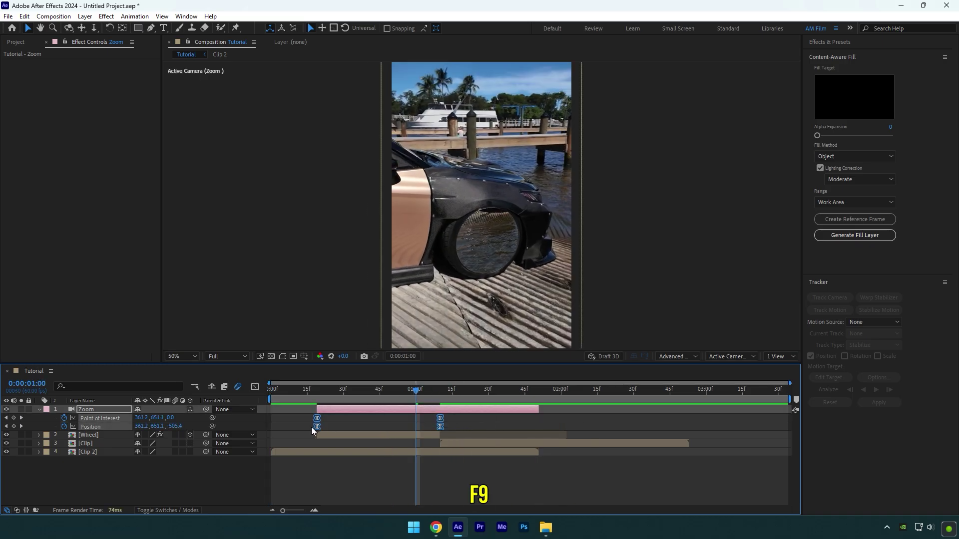
# Step: Reshape the speed graph so the push accelerates into the final keyframe, then preview it
pyautogui.click(254, 388)
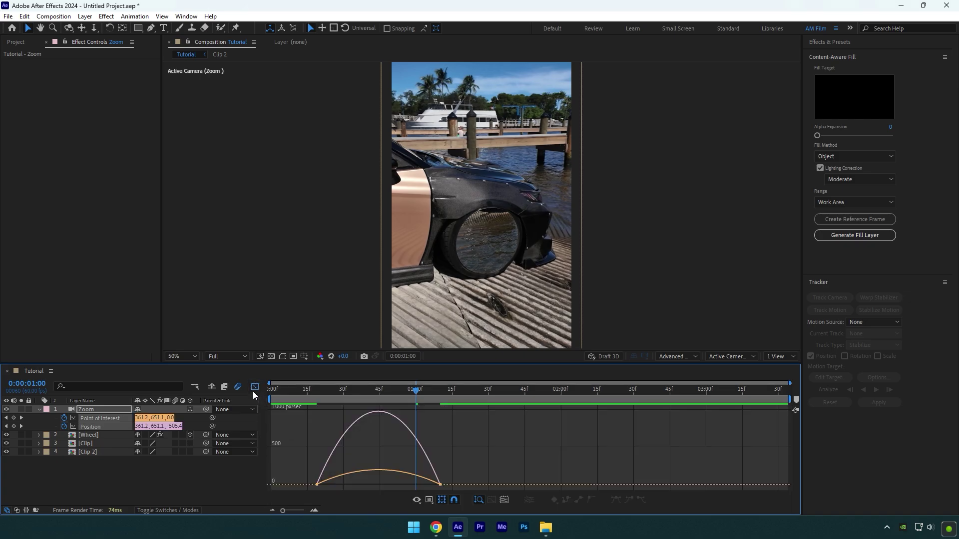
pyautogui.rightClick(448, 449)
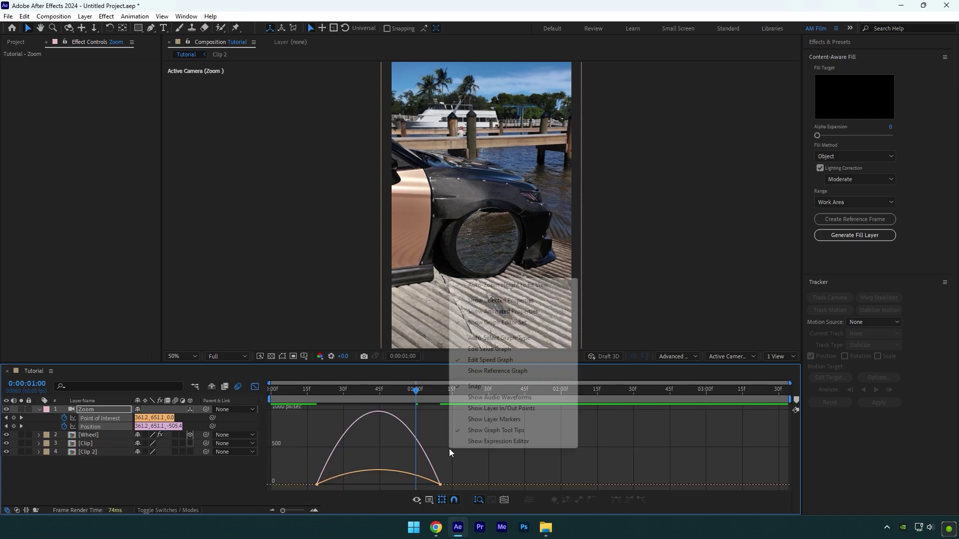
pyautogui.click(482, 362)
pyautogui.moveTo(500, 452); pyautogui.dragTo(446, 461)
pyautogui.press('space')
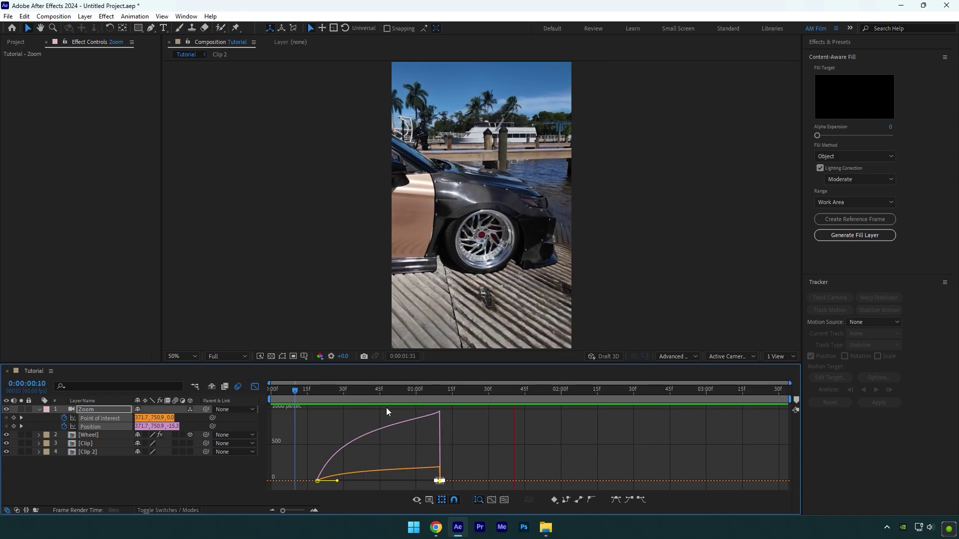
pyautogui.press('space')
pyautogui.click(255, 386)
pyautogui.moveTo(406, 391)
pyautogui.mouseDown()
pyautogui.moveTo(363, 397)
pyautogui.moveTo(394, 398)
pyautogui.mouseUp()
pyautogui.click(347, 435)
# Step: Enable motion blur on the Wheel layer and switch the renderer to Classic 3D
pyautogui.click(175, 436)
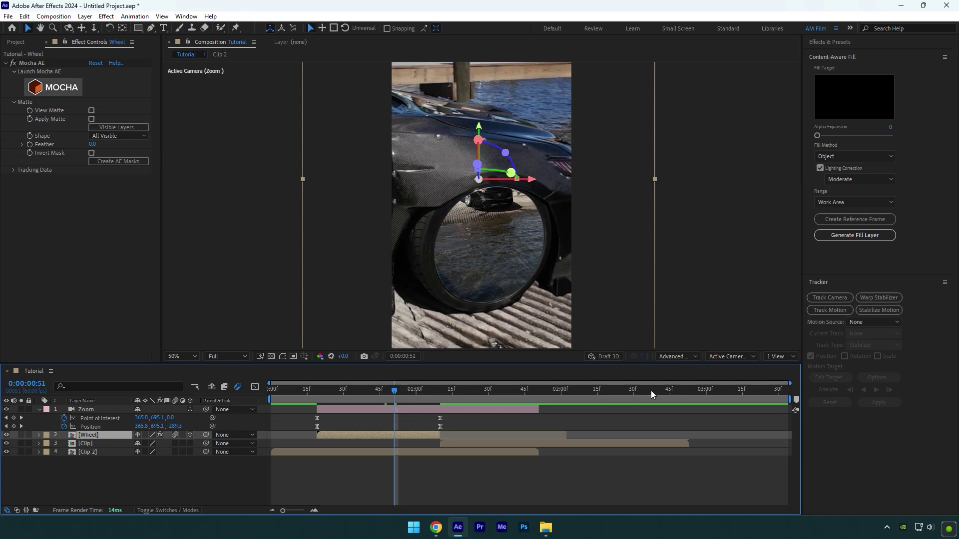
pyautogui.click(666, 357)
pyautogui.click(672, 368)
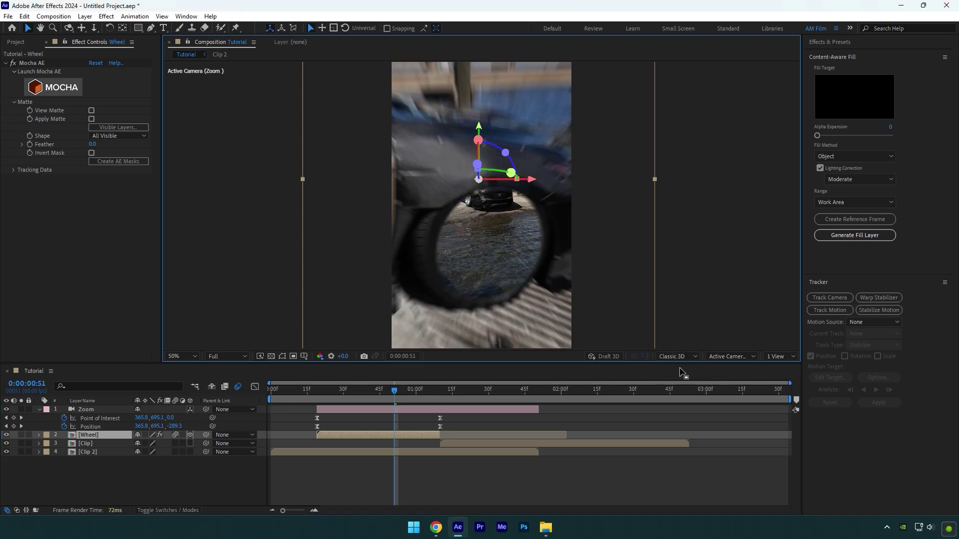
# Step: Preview the blurred camera push, then select the Clip layer at 1:10
pyautogui.press('space')
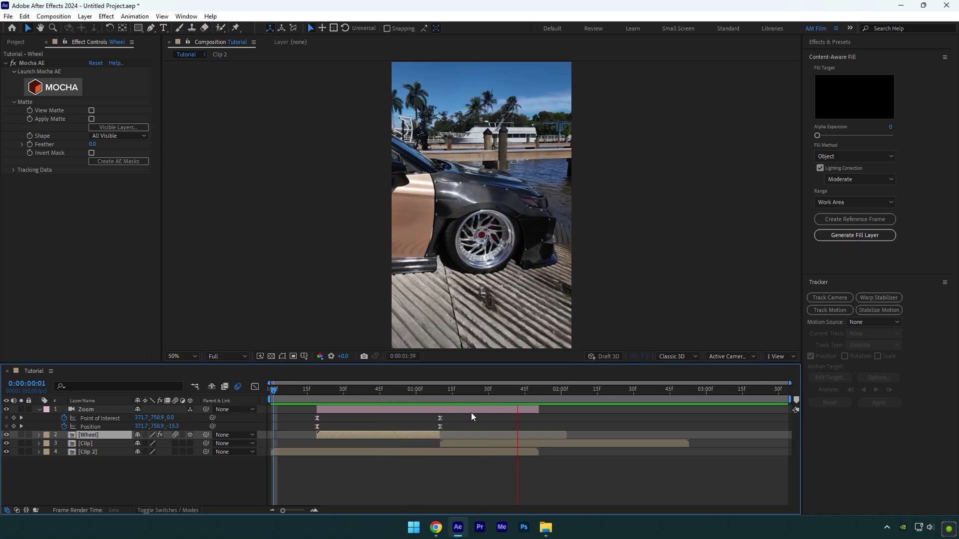
pyautogui.click(440, 400)
pyautogui.click(464, 445)
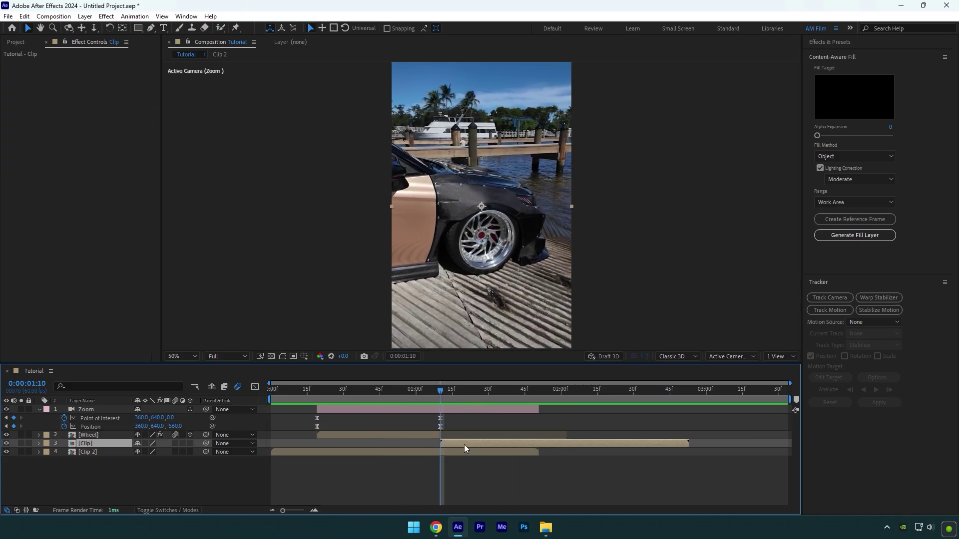
pyautogui.hotkey('ctrl', 'space')
# Step: Apply Mocha AE to the Clip layer and launch the Mocha tracker
pyautogui.write('mocha')
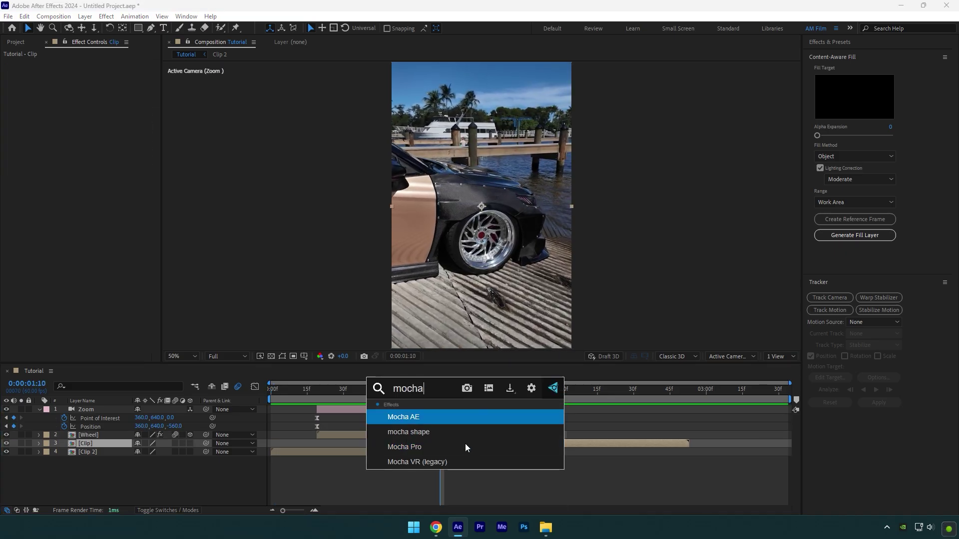
pyautogui.press('Return')
pyautogui.click(58, 89)
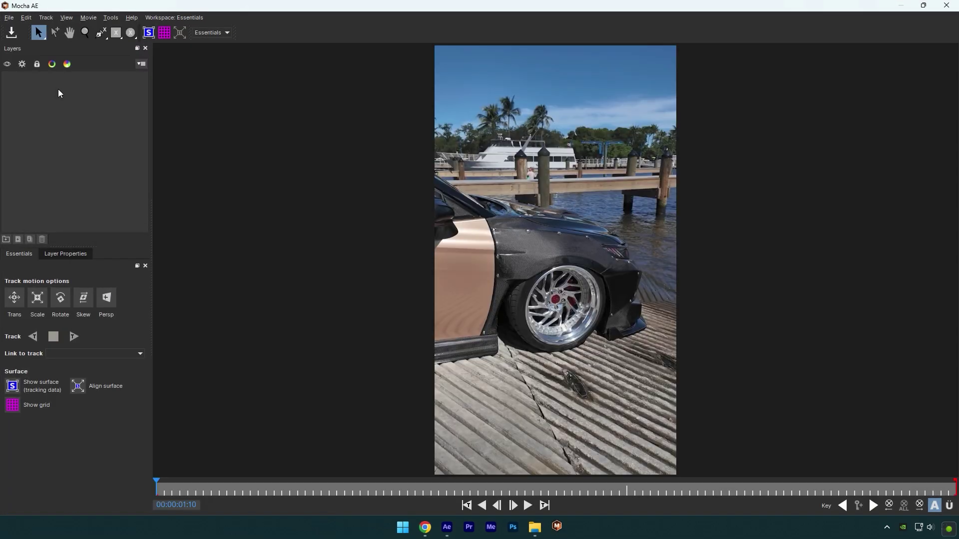
# Step: Fit the ellipse to the wheel rim, track it forward, then save and close Mocha
pyautogui.scroll(3, 565, 298)
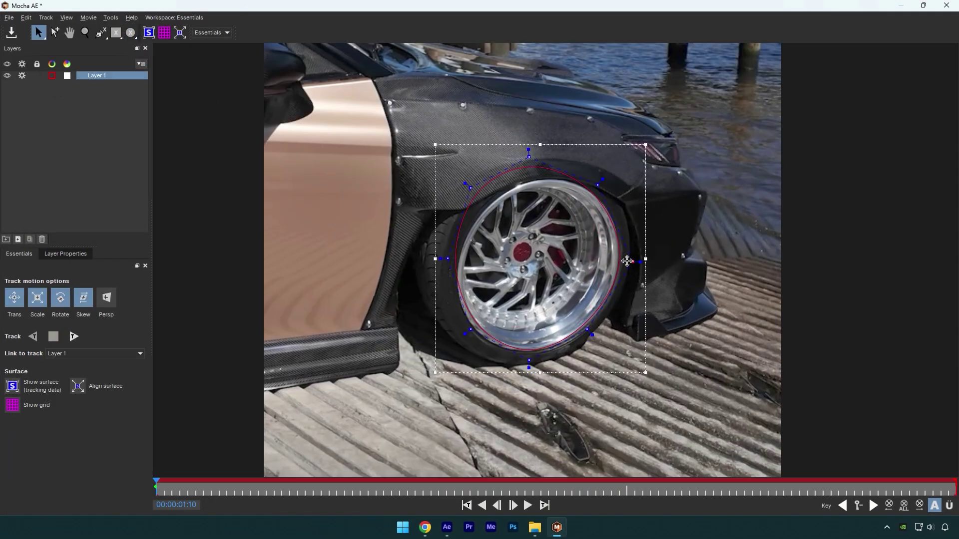
pyautogui.moveTo(628, 261); pyautogui.dragTo(633, 261)
pyautogui.moveTo(528, 149); pyautogui.dragTo(538, 168)
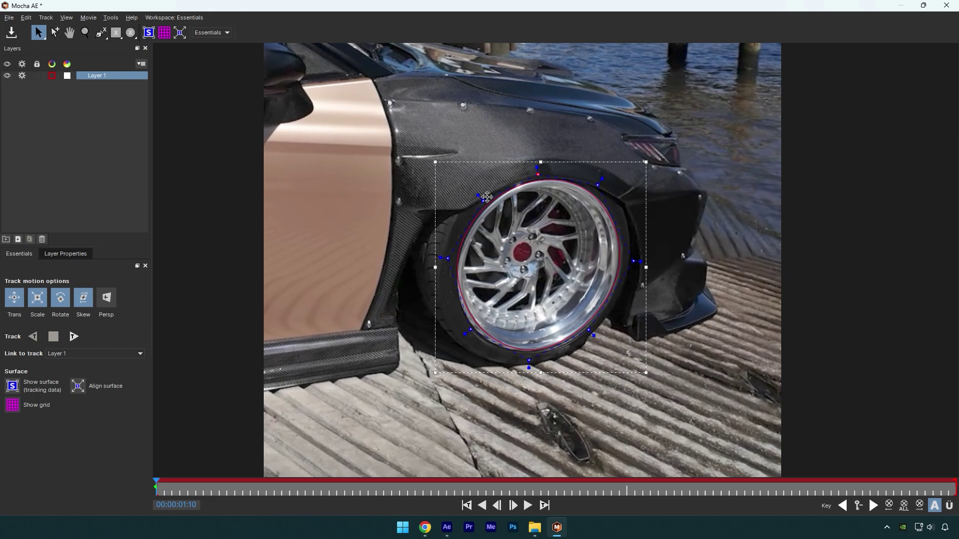
pyautogui.moveTo(470, 188); pyautogui.dragTo(485, 202)
pyautogui.moveTo(470, 329); pyautogui.dragTo(463, 331)
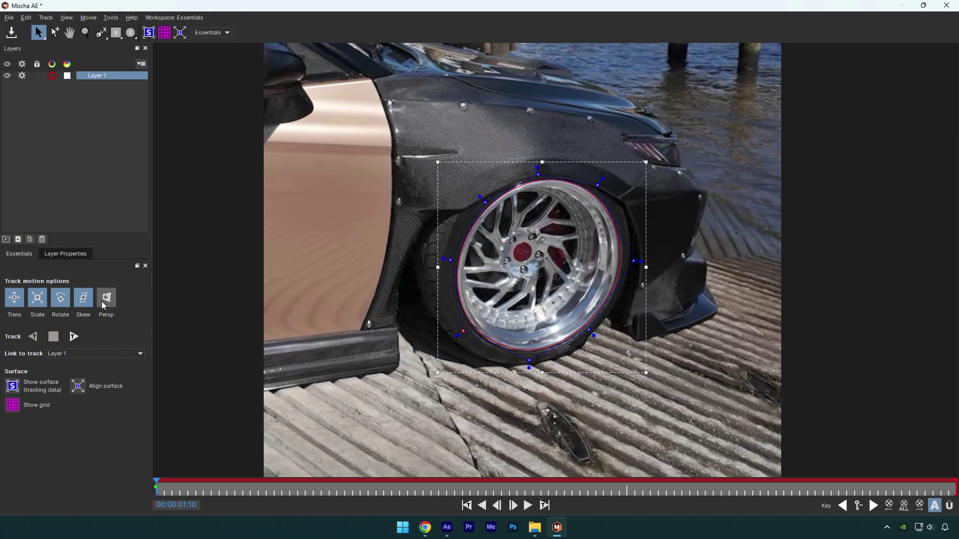
pyautogui.click(73, 337)
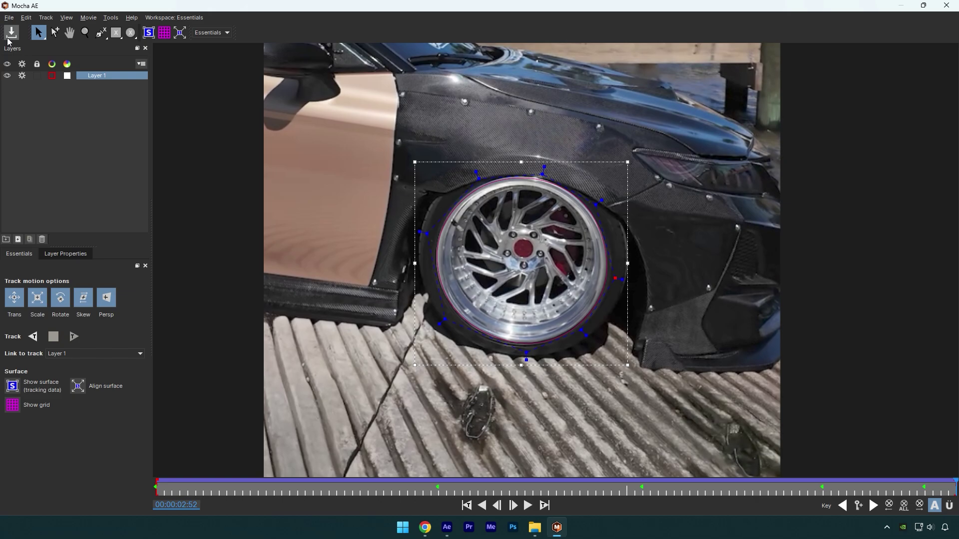
pyautogui.click(11, 33)
pyautogui.click(946, 5)
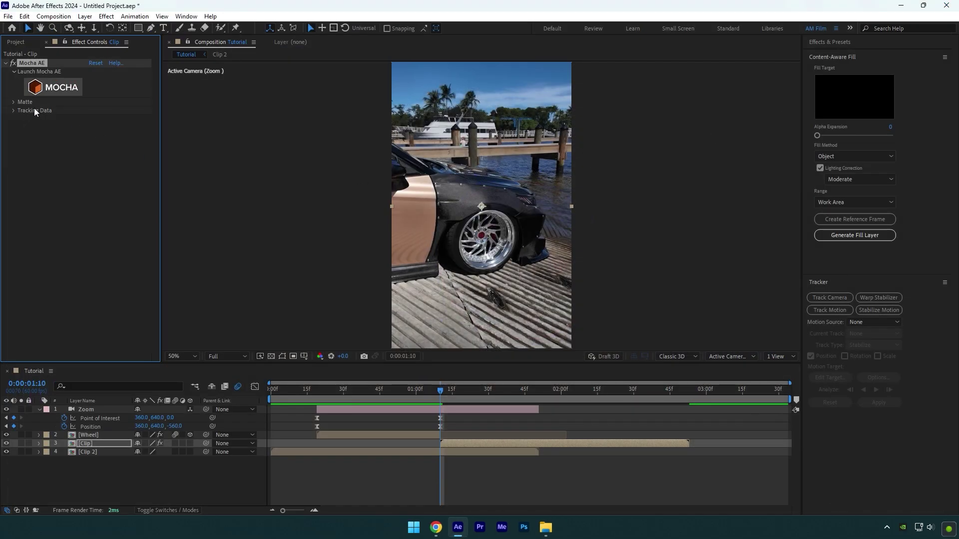
# Step: Create an inverted mask on Clip from the tracked wheel shape
pyautogui.click(13, 102)
pyautogui.click(127, 162)
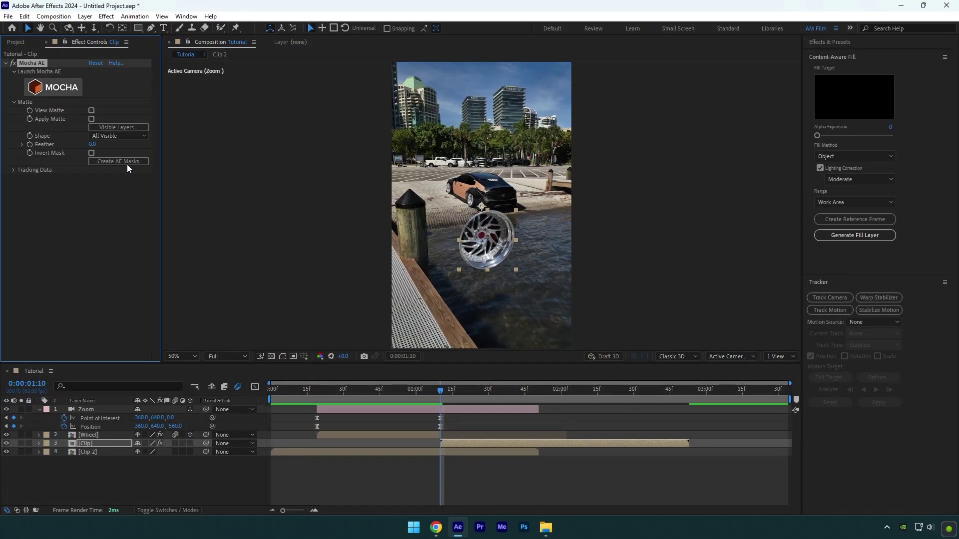
pyautogui.press('m')
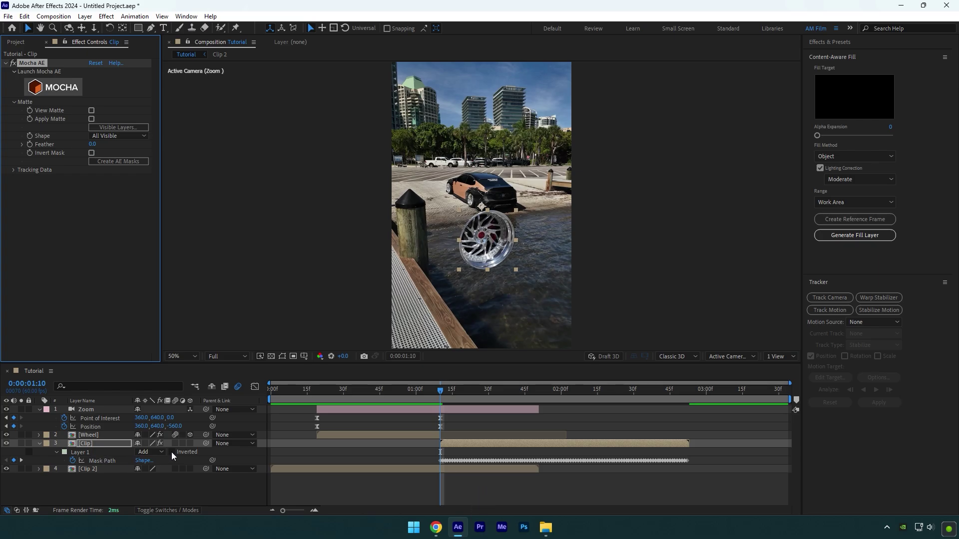
pyautogui.click(172, 452)
# Step: Duplicate the masked Clip layer and un-invert the copy's mask so only the wheel shows
pyautogui.click(454, 442)
pyautogui.hotkey('ctrl', 'd')
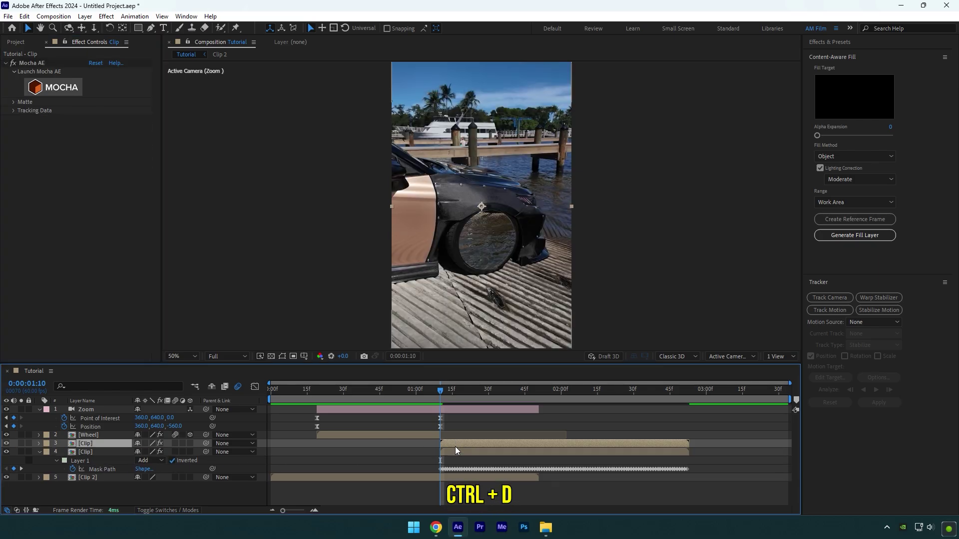
pyautogui.click(448, 451)
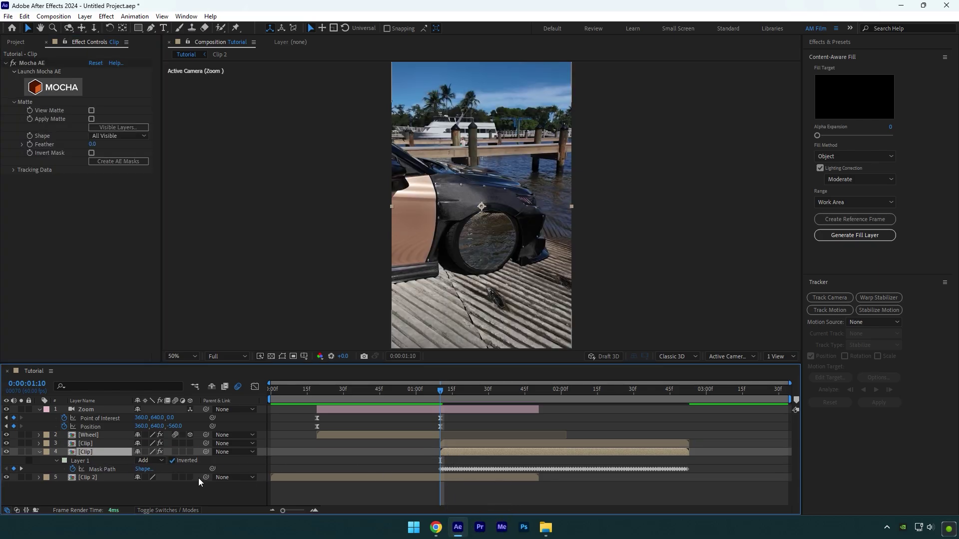
pyautogui.click(172, 461)
pyautogui.press('space')
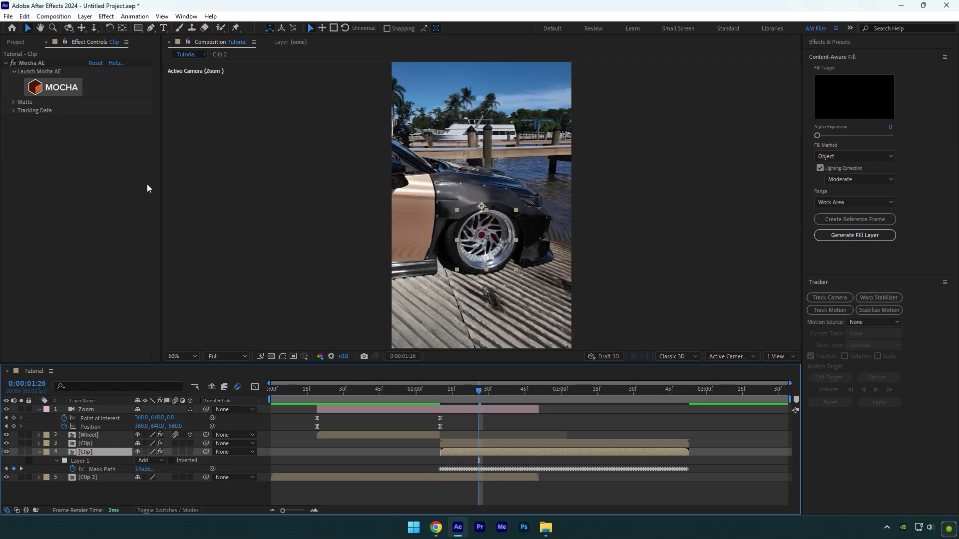
pyautogui.click(123, 30)
# Step: Centre the anchor on the wheel and keyframe Rotation at 0° at 1:51
pyautogui.moveTo(481, 206); pyautogui.dragTo(481, 231)
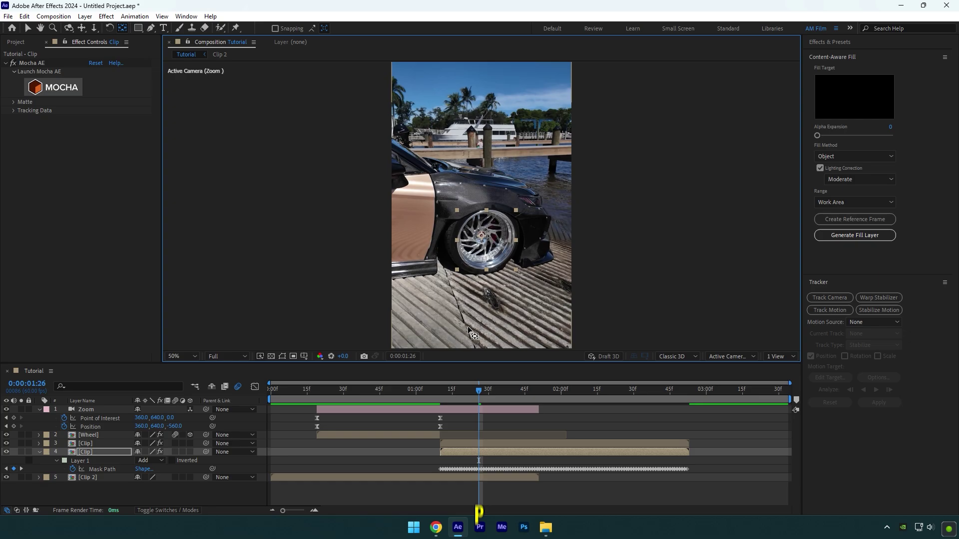
pyautogui.press('p')
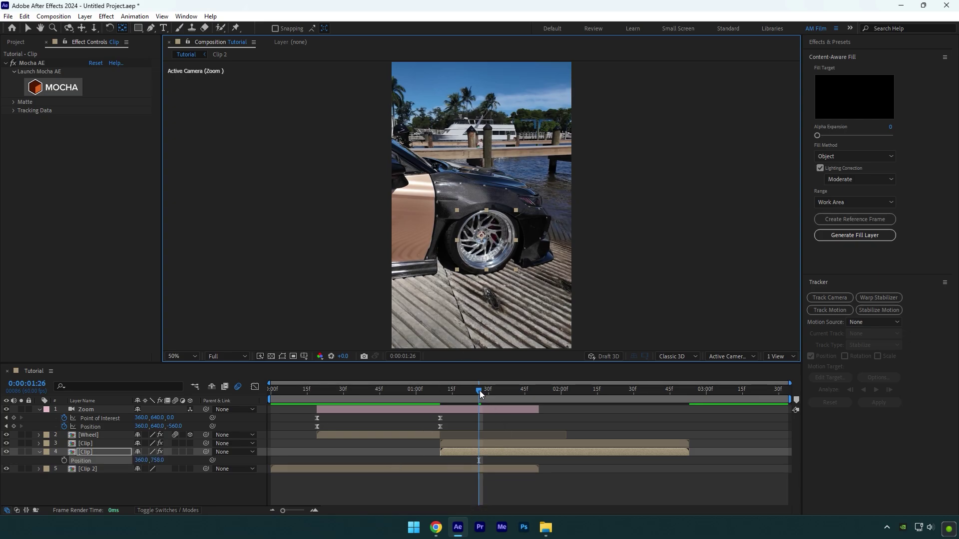
pyautogui.moveTo(479, 391); pyautogui.dragTo(539, 392)
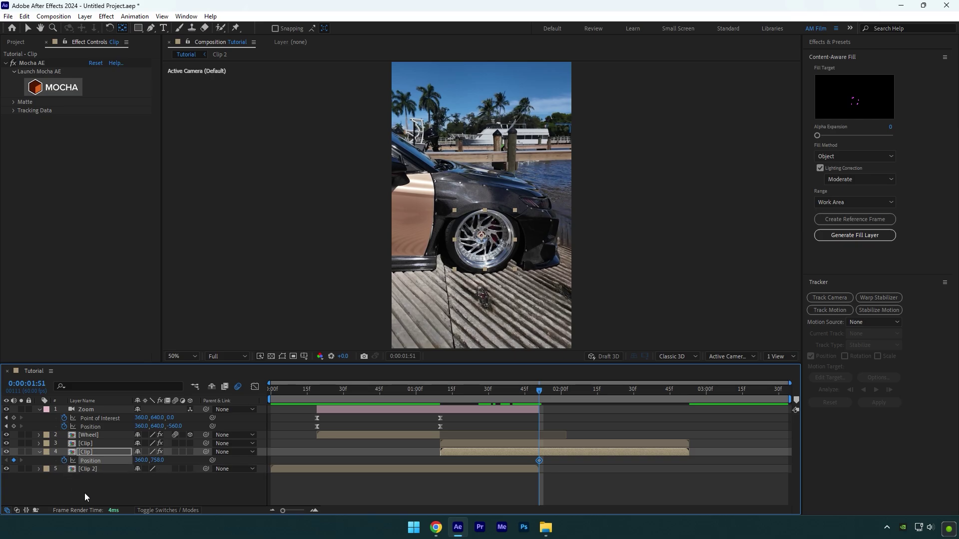
pyautogui.press('r')
pyautogui.click(64, 460)
# Step: At 1:24, set Rotation to 189° and Position X to 650
pyautogui.moveTo(541, 394); pyautogui.dragTo(473, 404)
pyautogui.press('u')
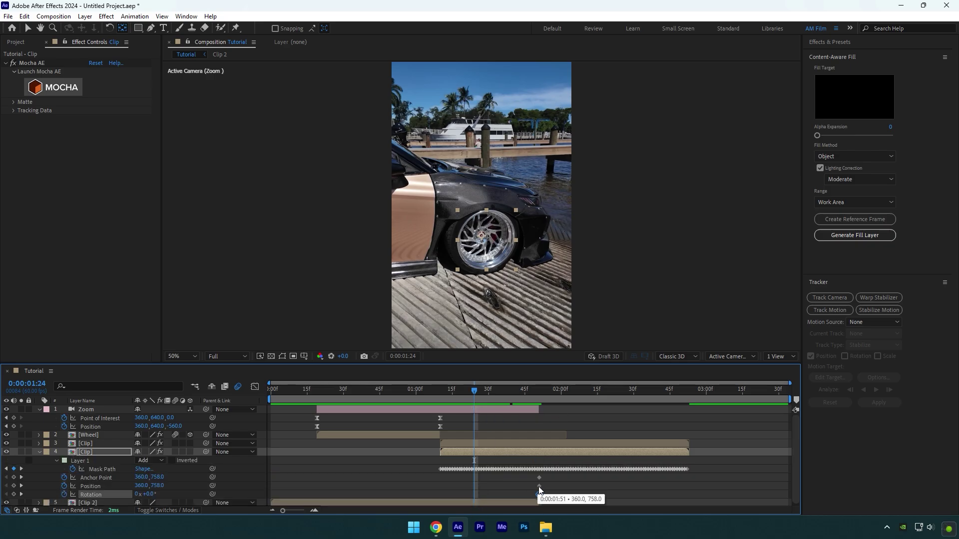
pyautogui.moveTo(155, 498); pyautogui.dragTo(283, 474)
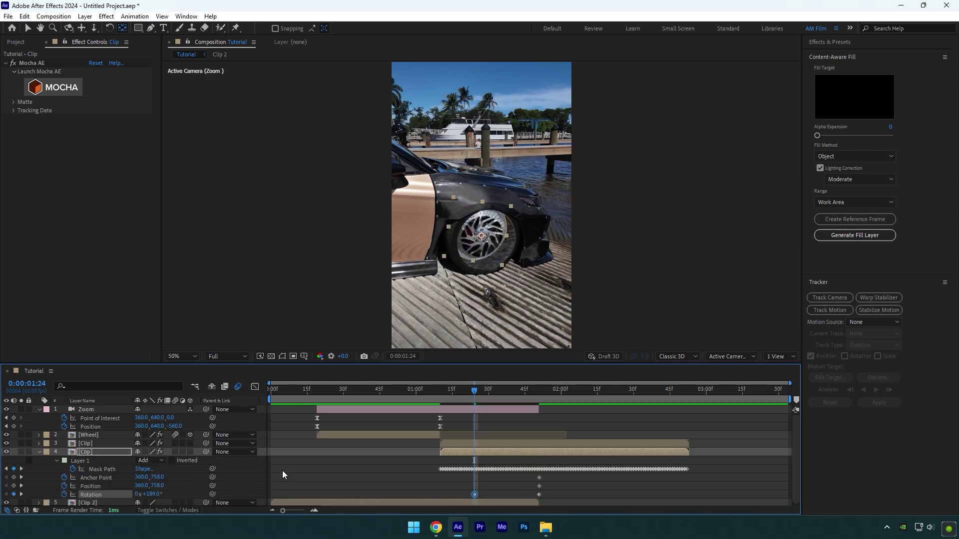
pyautogui.moveTo(144, 488); pyautogui.dragTo(285, 488)
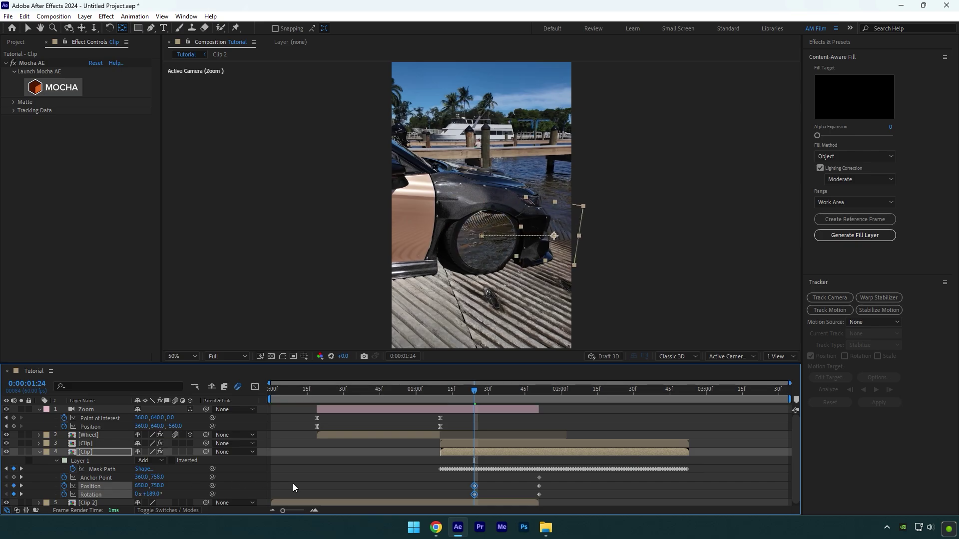
# Step: Turn on motion blur for the wheel copy and preview the roll-in animation
pyautogui.press('space')
pyautogui.click(398, 403)
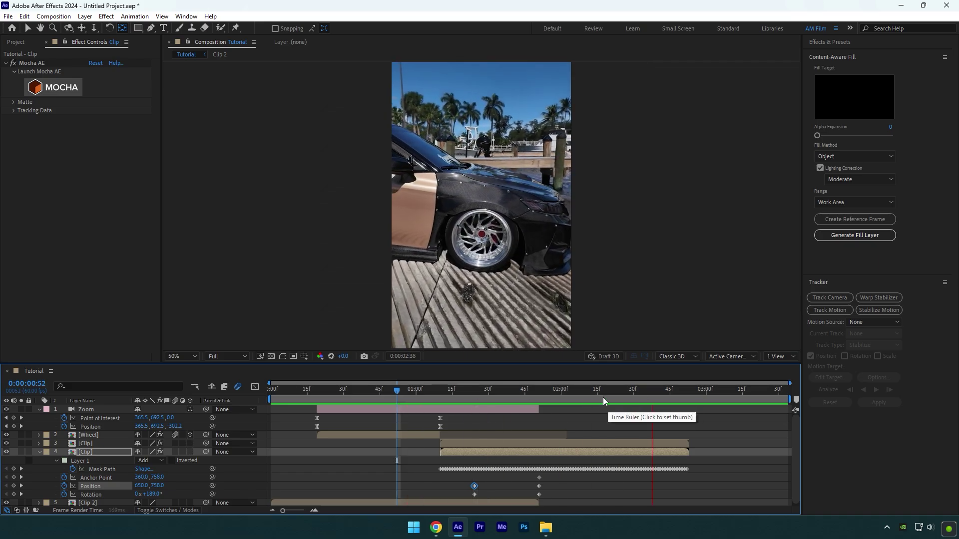
pyautogui.press('space')
pyautogui.click(175, 451)
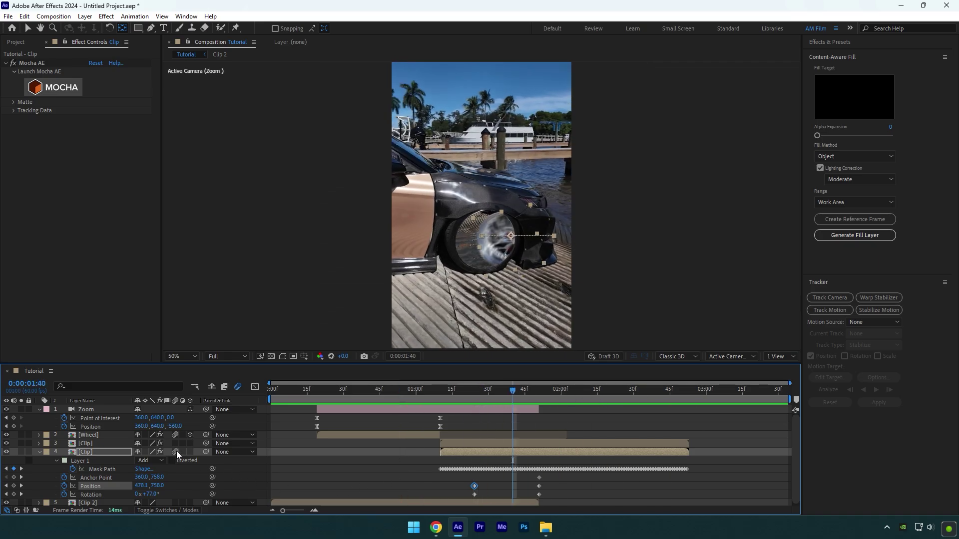
pyautogui.click(39, 452)
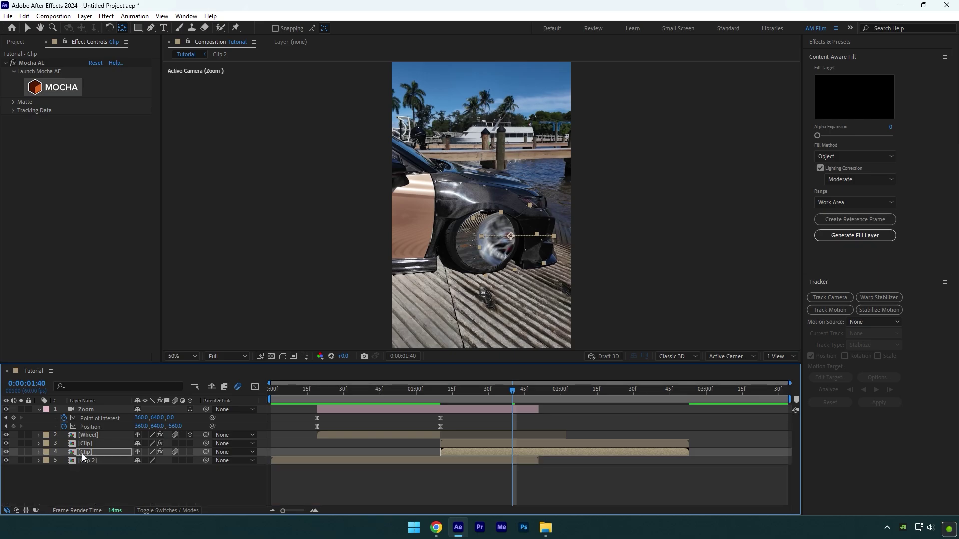
pyautogui.click(484, 392)
pyautogui.press('space')
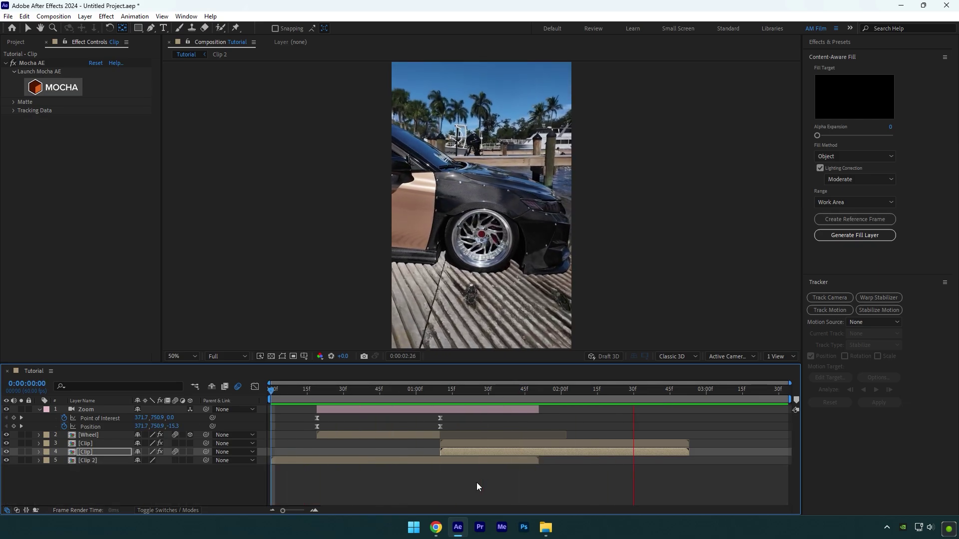
pyautogui.click(274, 398)
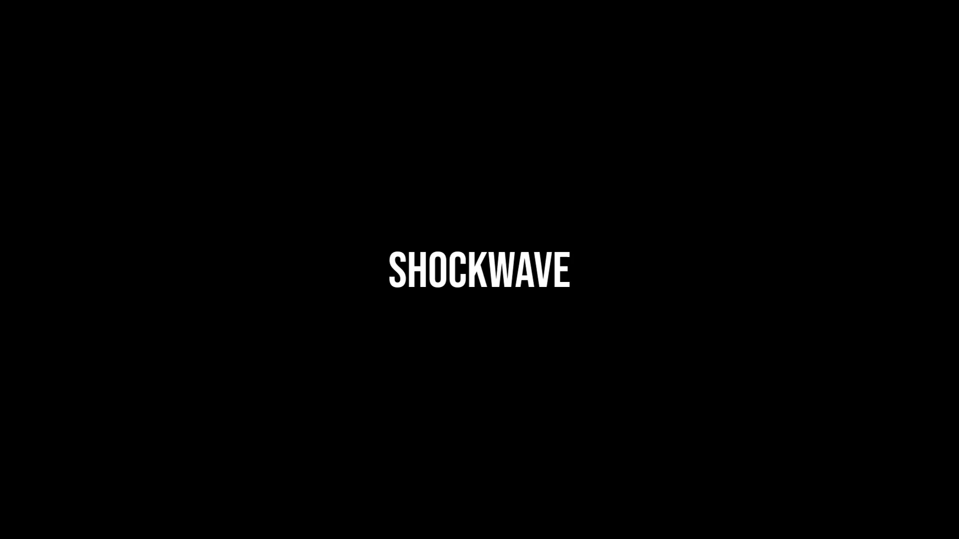
# Step: Duplicate the Clip layer and rename the top copy Wheel
pyautogui.hotkey('ctrl', 'd')
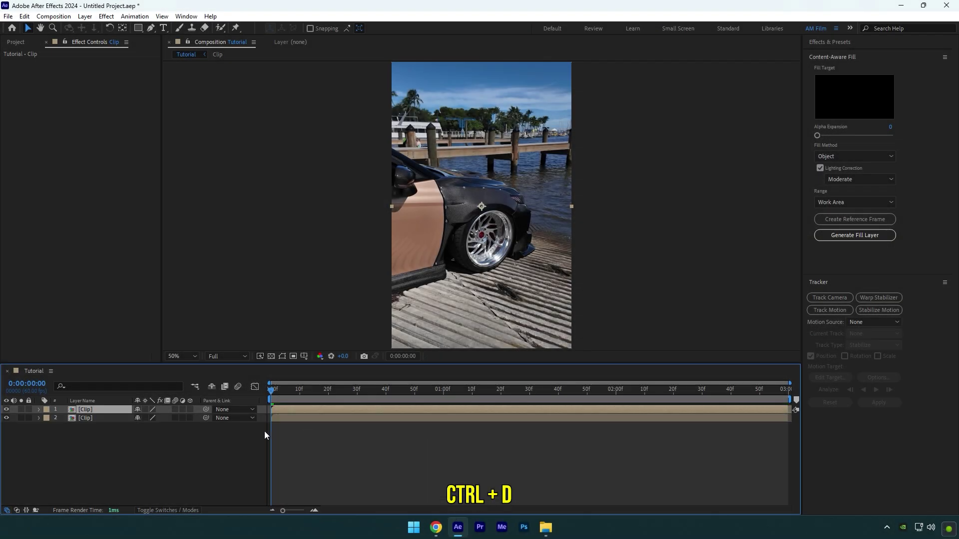
pyautogui.rightClick(110, 409)
pyautogui.click(135, 381)
pyautogui.write('Wheel')
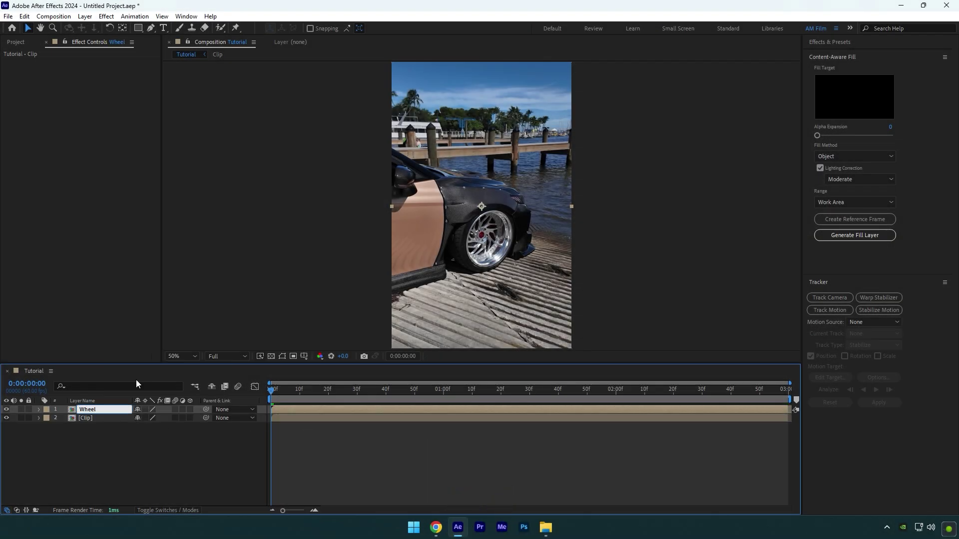
pyautogui.press('Return')
# Step: Apply Mocha AE to the Wheel layer and launch the Mocha tracker
pyautogui.hotkey('ctrl', 'space')
pyautogui.write('moc')
pyautogui.press('Return')
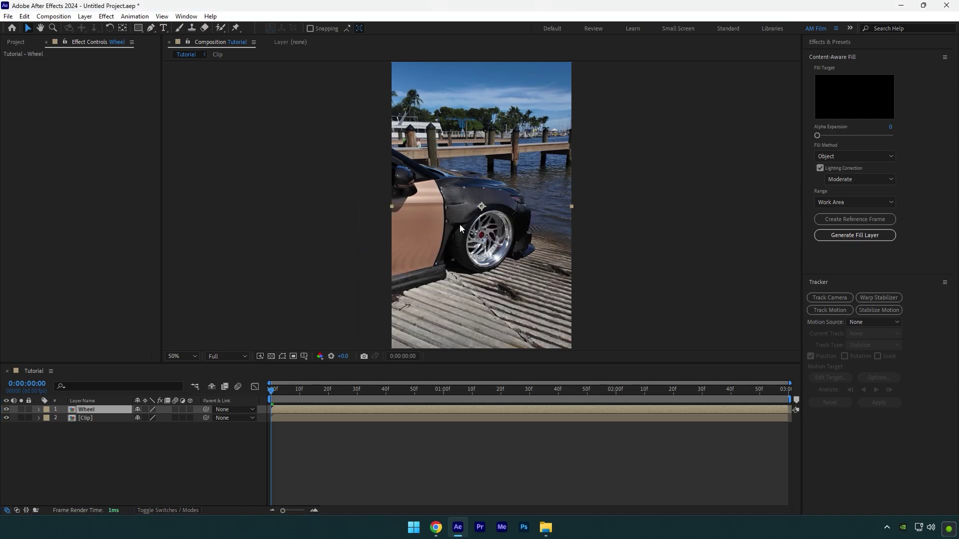
pyautogui.click(70, 88)
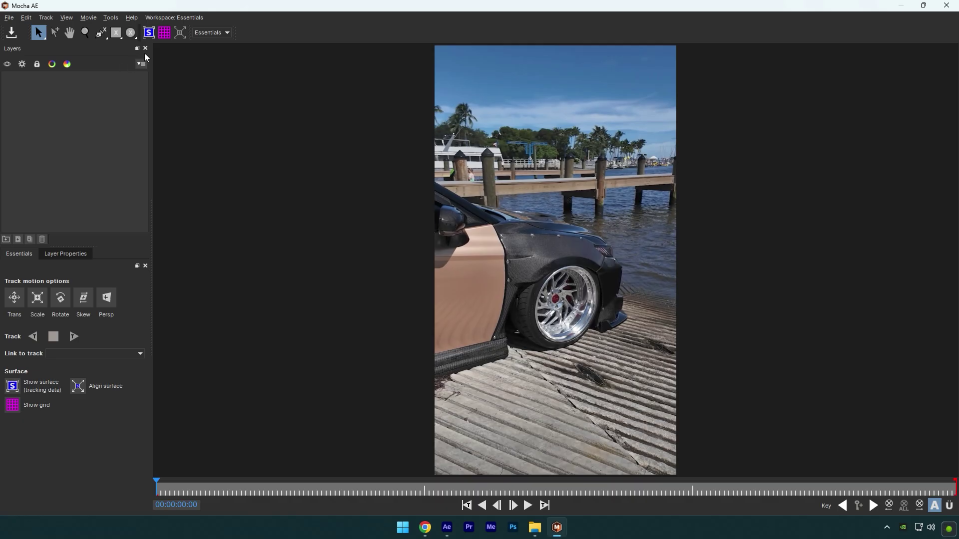
# Step: Draw an ellipse around the wheel rim, track it forward, and save back to After Effects
pyautogui.click(130, 33)
pyautogui.scroll(3, 554, 320)
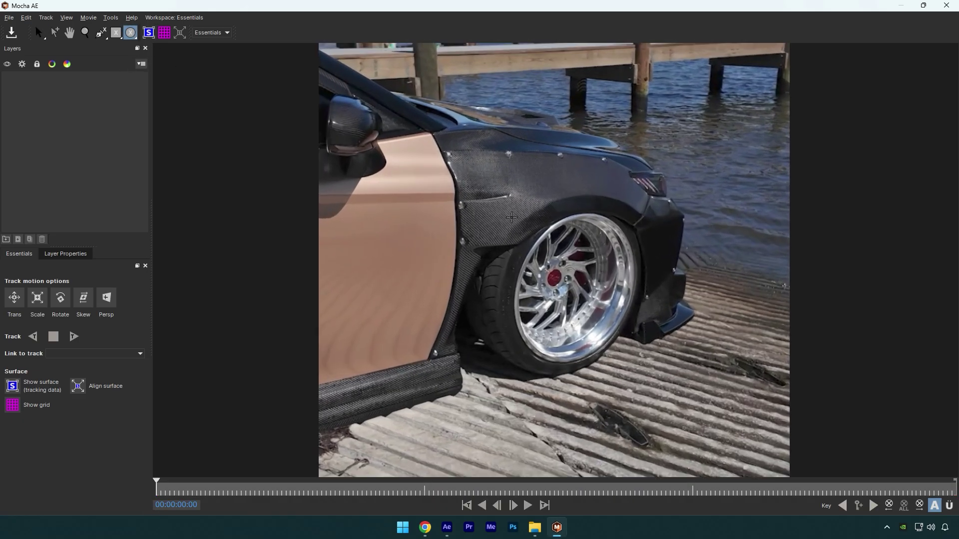
pyautogui.moveTo(512, 219); pyautogui.dragTo(637, 362)
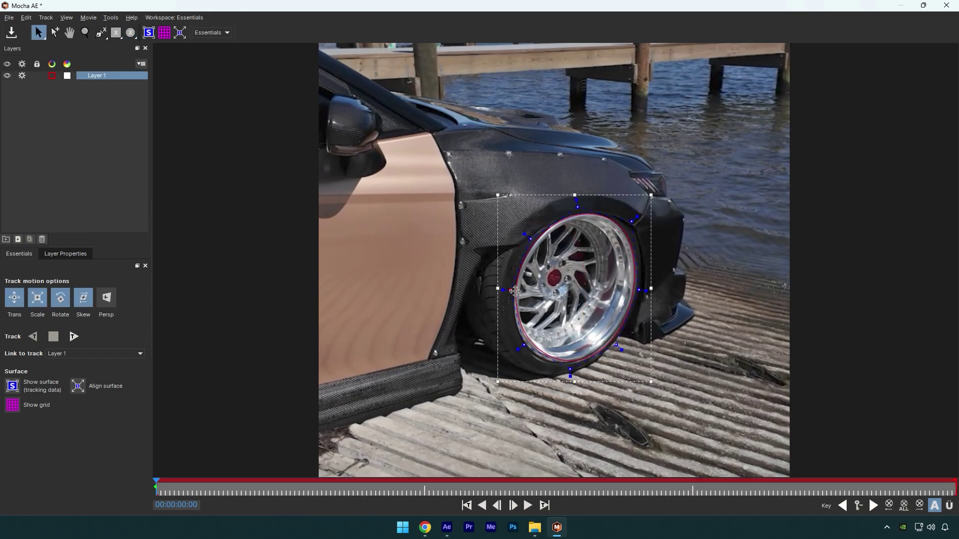
pyautogui.click(75, 338)
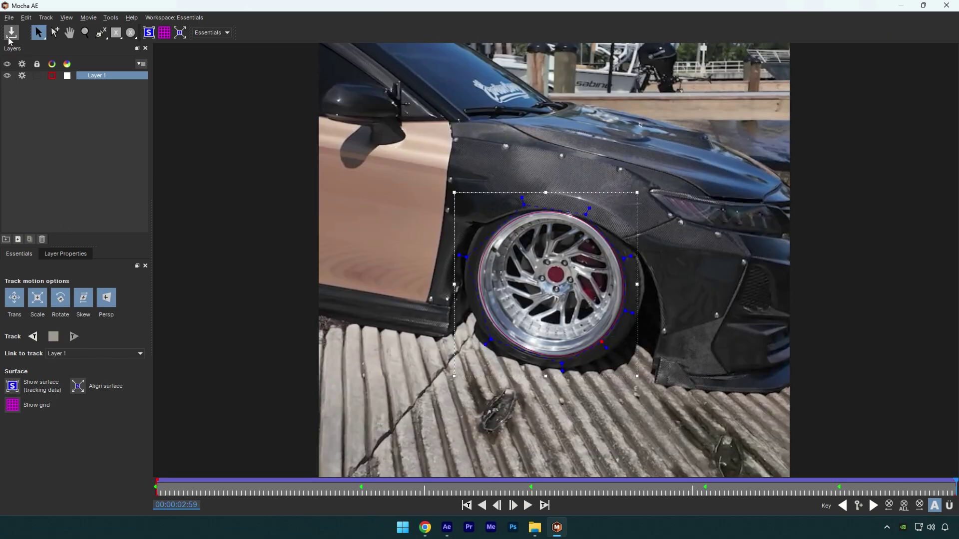
pyautogui.click(11, 35)
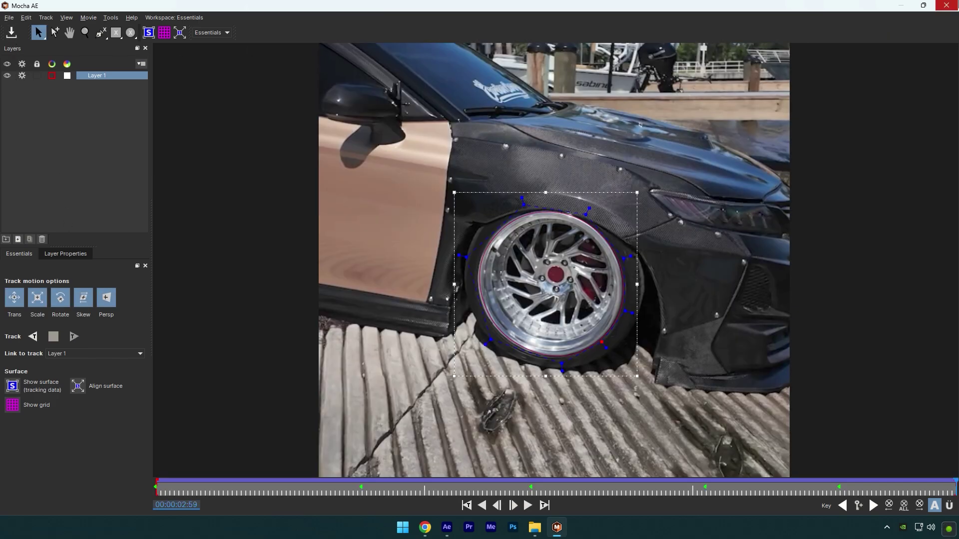
pyautogui.click(14, 102)
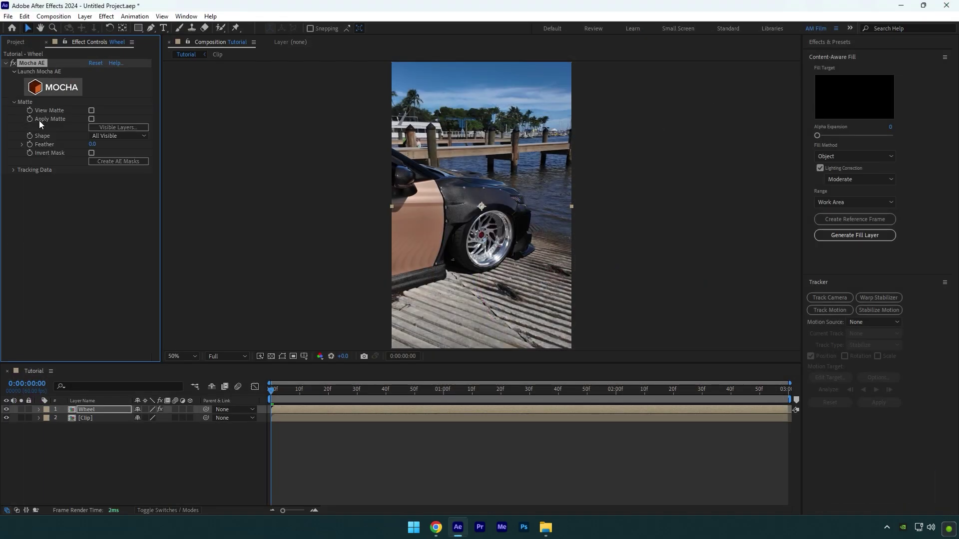
# Step: Add starting Scale (100%) and Opacity (100%) keyframes on the Wheel layer
pyautogui.click(122, 28)
pyautogui.press('.')
pyautogui.press('.')
pyautogui.press('.')
pyautogui.press('.')
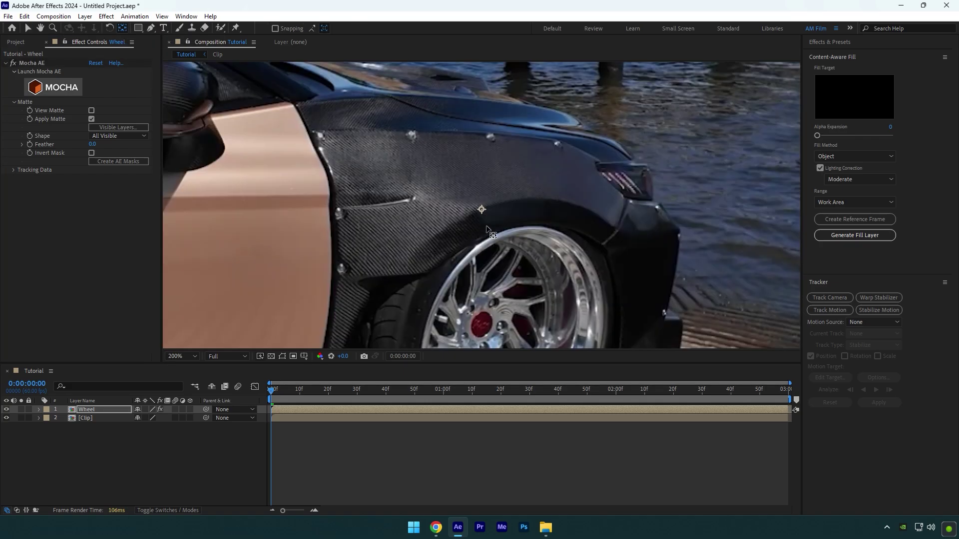
pyautogui.scroll(-1, 487, 229)
pyautogui.scroll(-1, 489, 318)
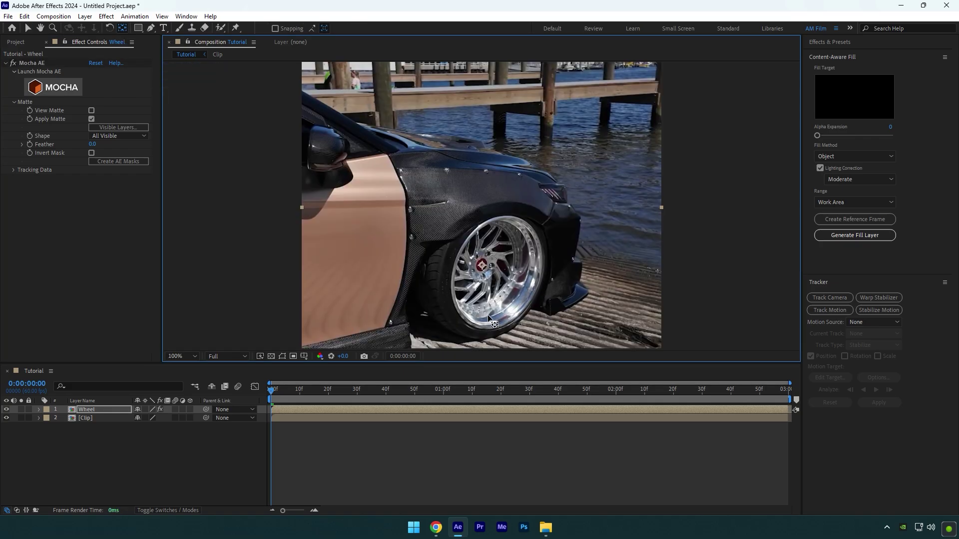
pyautogui.scroll(-1, 487, 315)
pyautogui.press('v')
pyautogui.press('s')
pyautogui.click(64, 418)
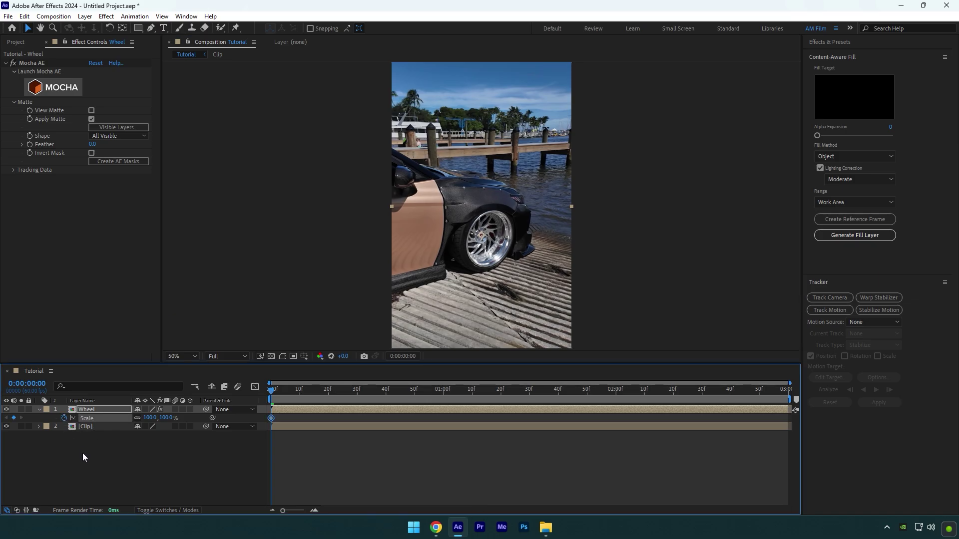
pyautogui.press('t')
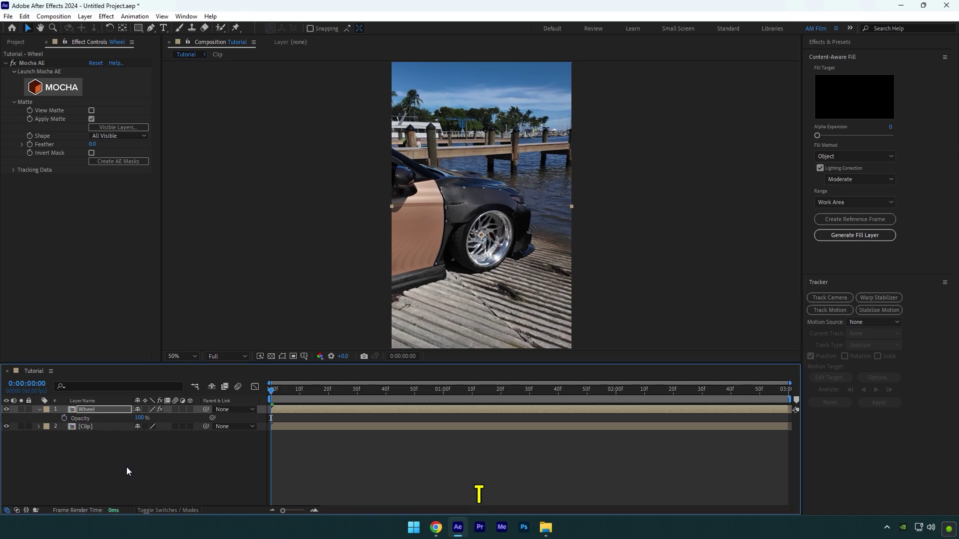
pyautogui.click(64, 418)
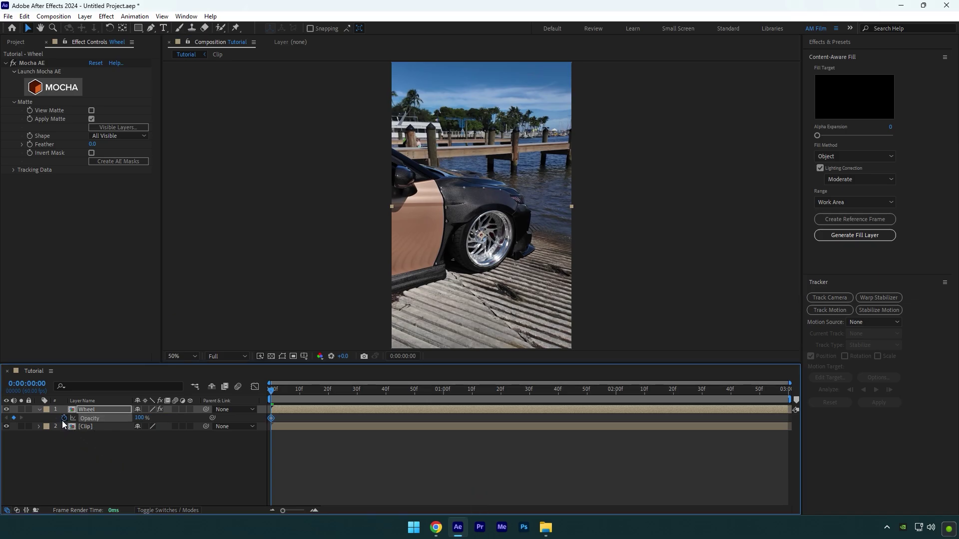
pyautogui.press('u')
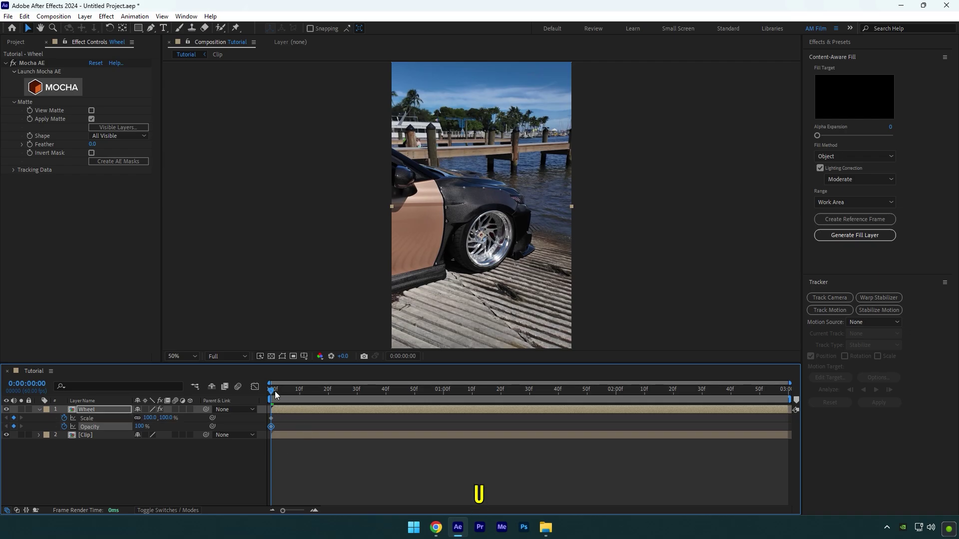
# Step: At 0:00:01:07 set Wheel's Scale to 200% and Opacity to 0%, then preview
pyautogui.moveTo(275, 395); pyautogui.dragTo(465, 394)
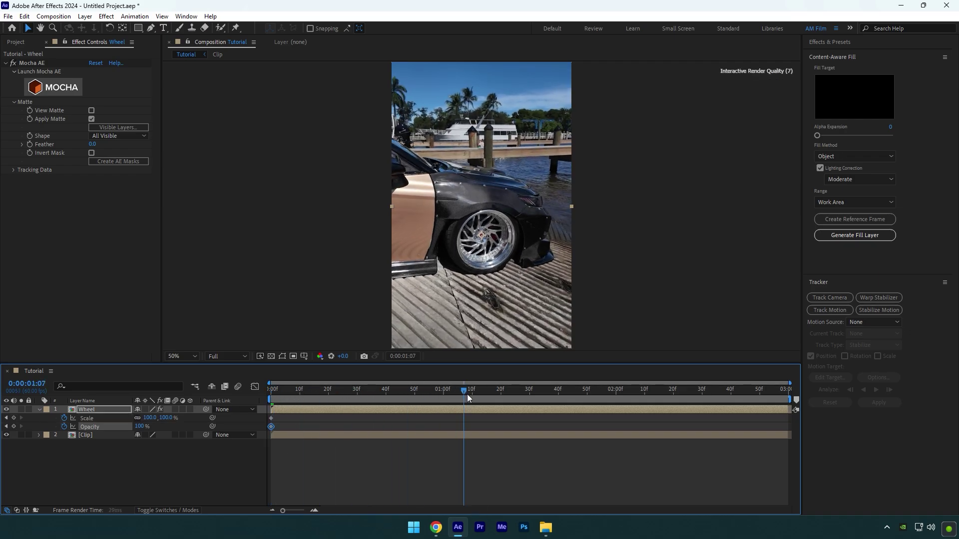
pyautogui.click(149, 418)
pyautogui.write('200')
pyautogui.press('Return')
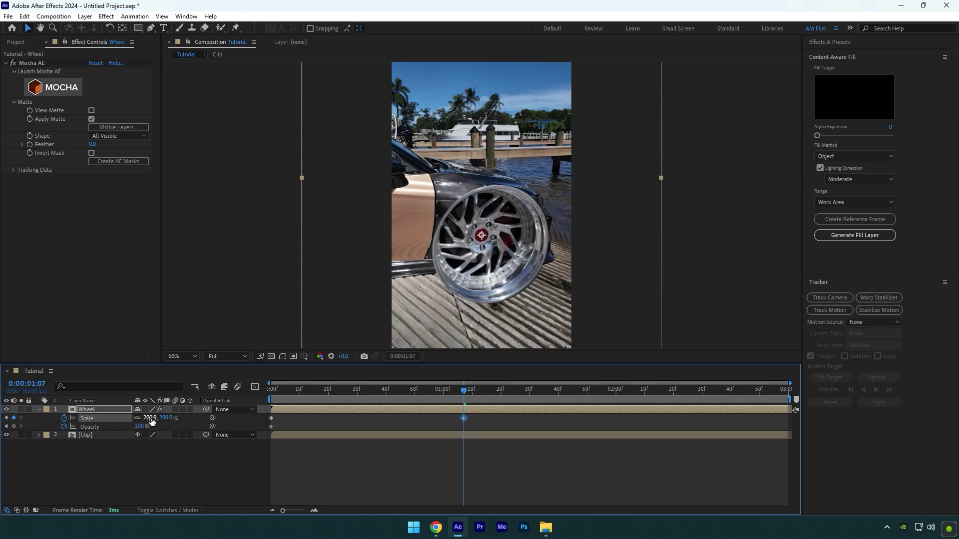
pyautogui.click(139, 426)
pyautogui.write('0')
pyautogui.press('Return')
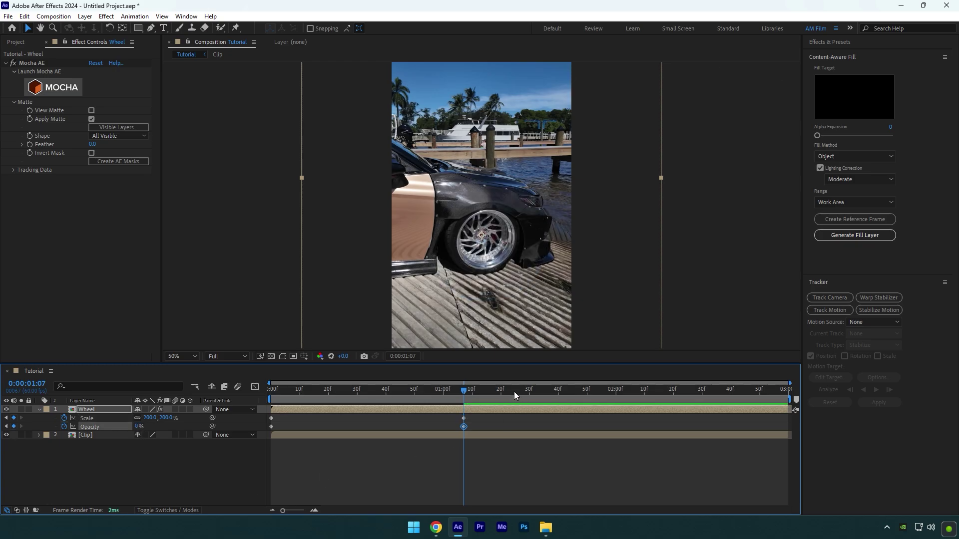
pyautogui.press('space')
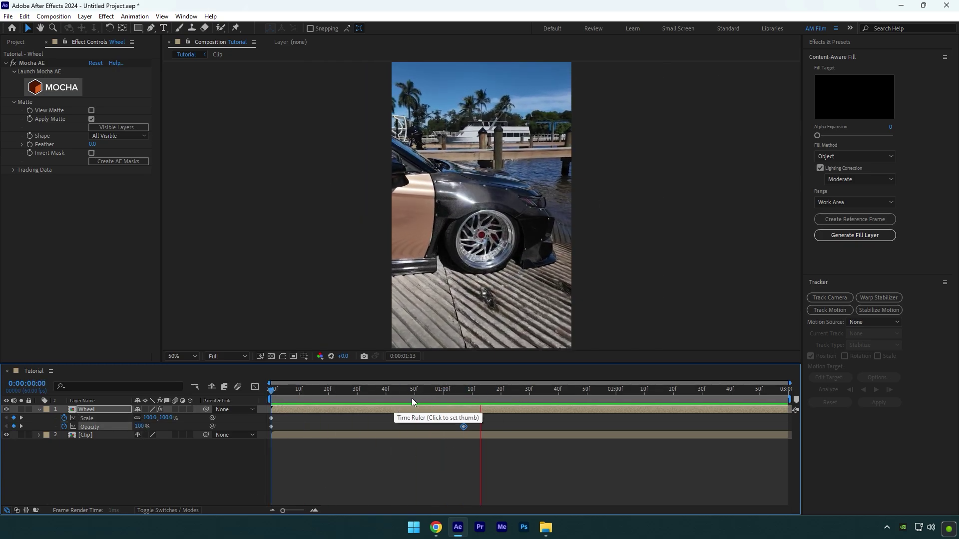
pyautogui.click(360, 400)
# Step: Apply Find Edges to the Wheel layer with Invert enabled
pyautogui.hotkey('ctrl', 'space')
pyautogui.write('fi')
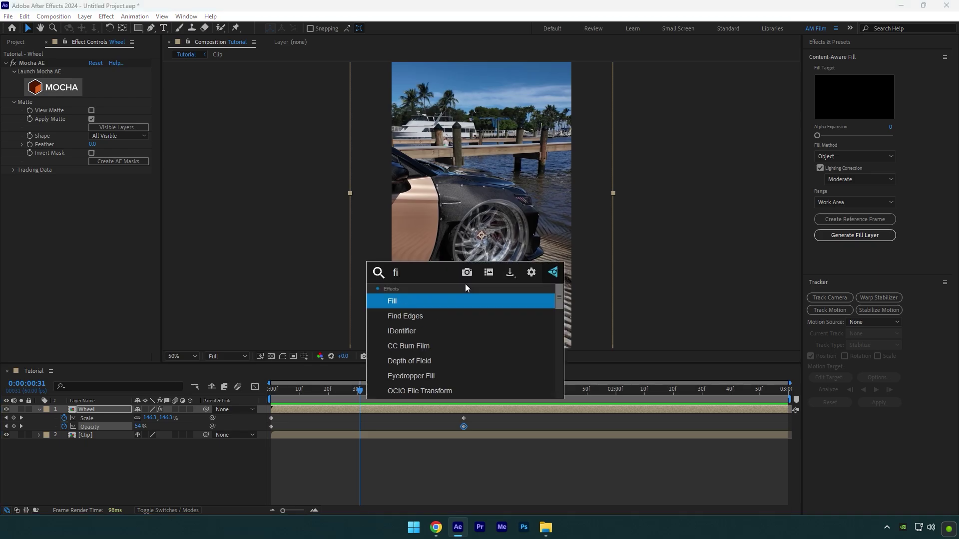
pyautogui.write('nd')
pyautogui.press('Return')
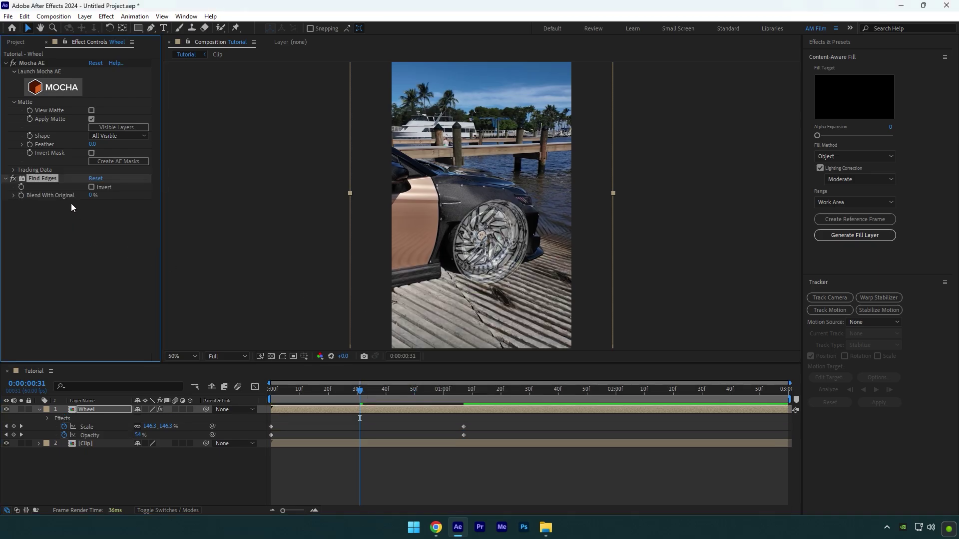
pyautogui.click(92, 187)
# Step: Add a Tint effect, trying other Map White To colours but keeping white
pyautogui.hotkey('ctrl', 'space')
pyautogui.write('tint')
pyautogui.press('Return')
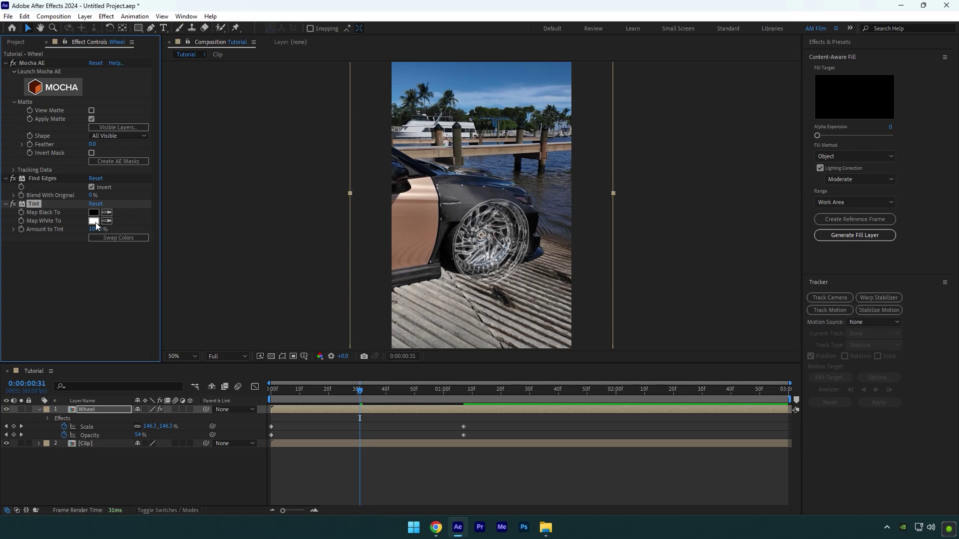
pyautogui.click(93, 221)
pyautogui.click(276, 191)
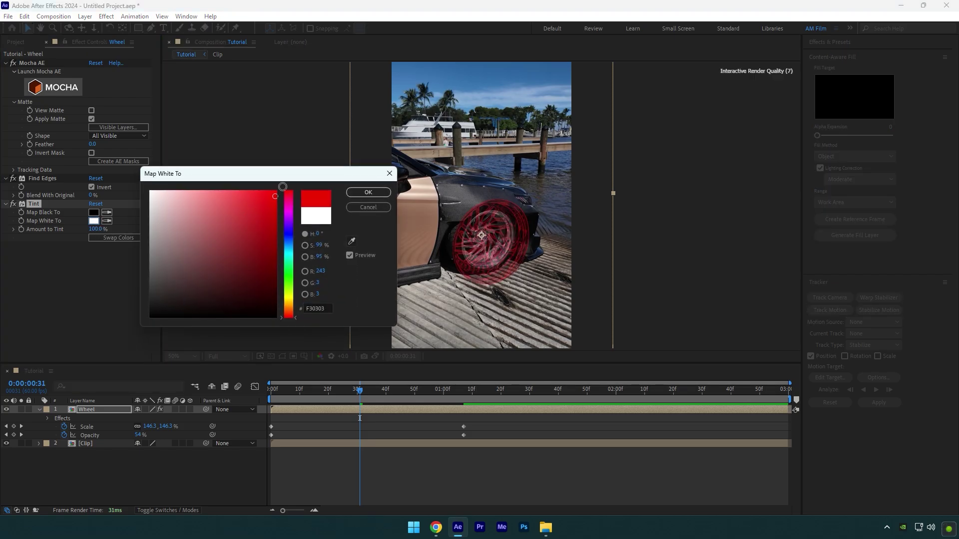
pyautogui.moveTo(288, 195); pyautogui.dragTo(283, 214)
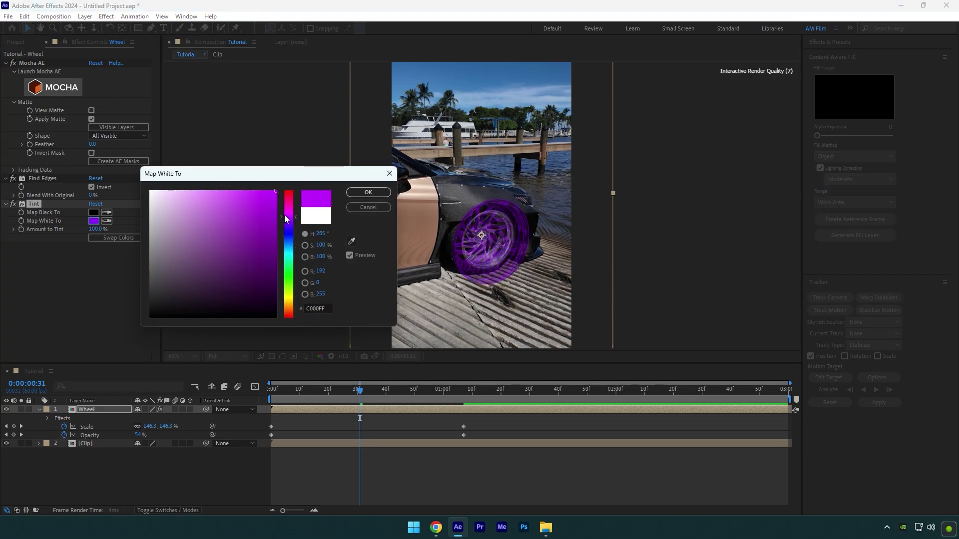
pyautogui.click(359, 207)
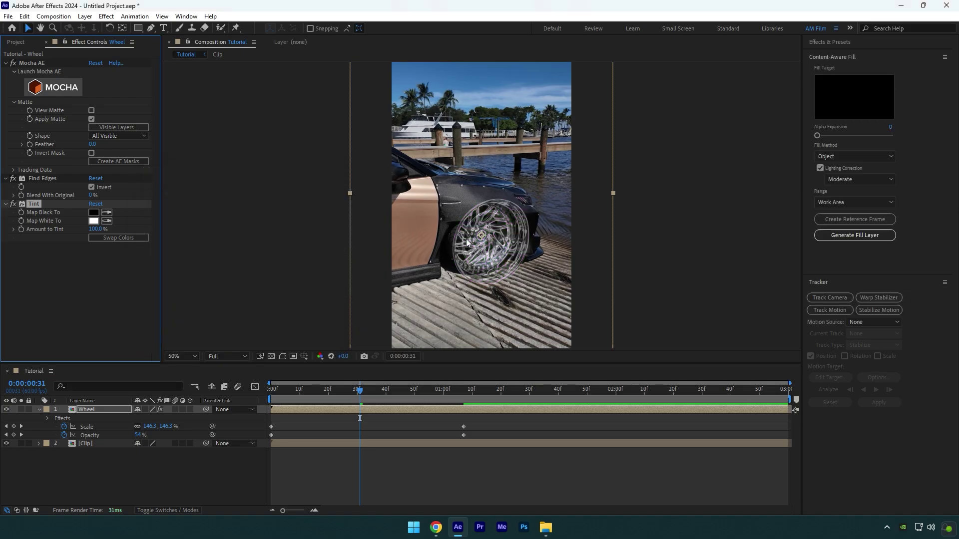
# Step: Set the Wheel layer's blend mode to Screen
pyautogui.click(166, 513)
pyautogui.click(142, 407)
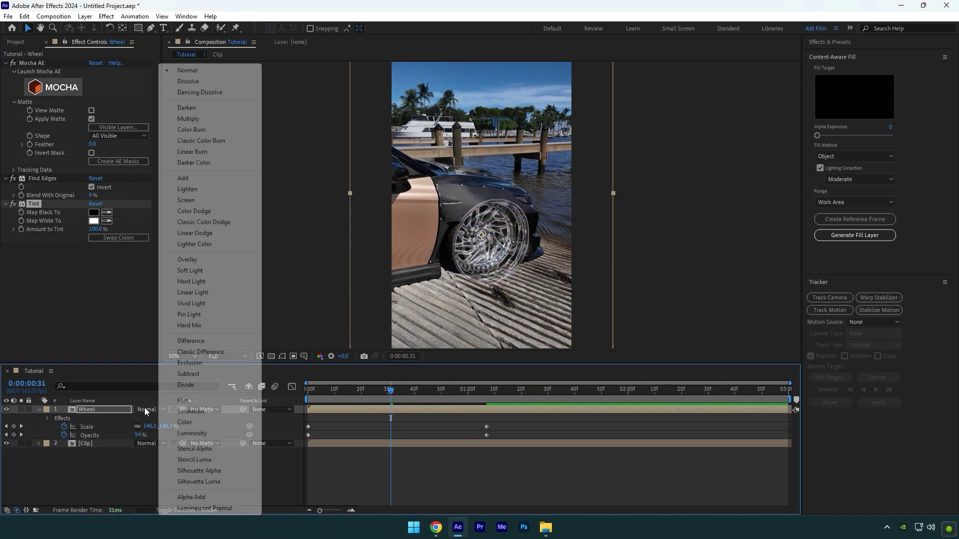
pyautogui.click(189, 200)
# Step: At frame 26 add Deep Glow to Wheel and preview the glowing outline
pyautogui.click(377, 389)
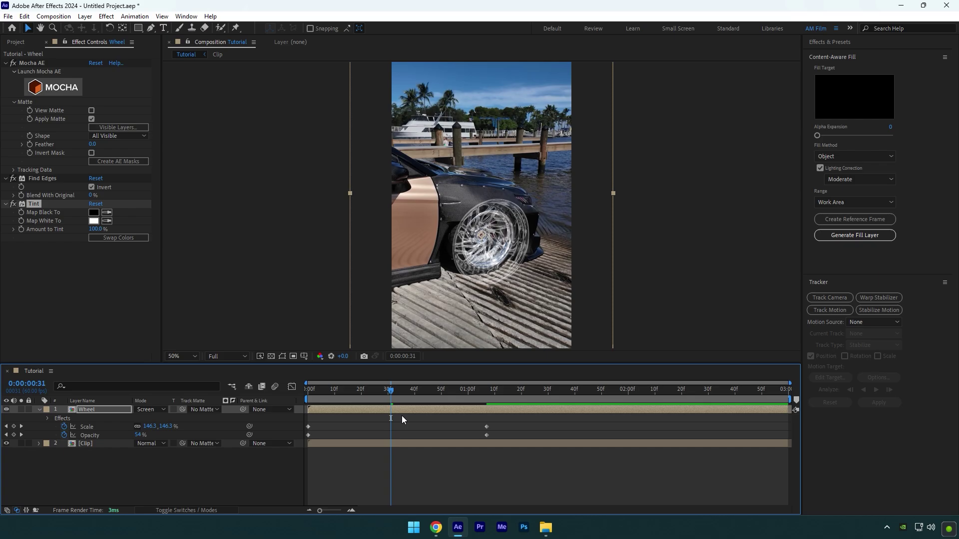
pyautogui.hotkey('ctrl', 'space')
pyautogui.write('deep')
pyautogui.press('Return')
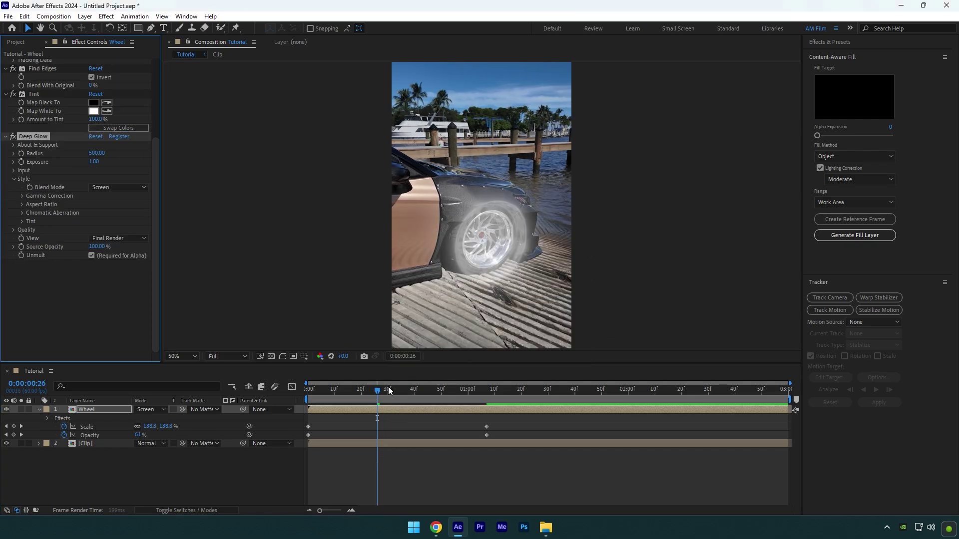
pyautogui.press('space')
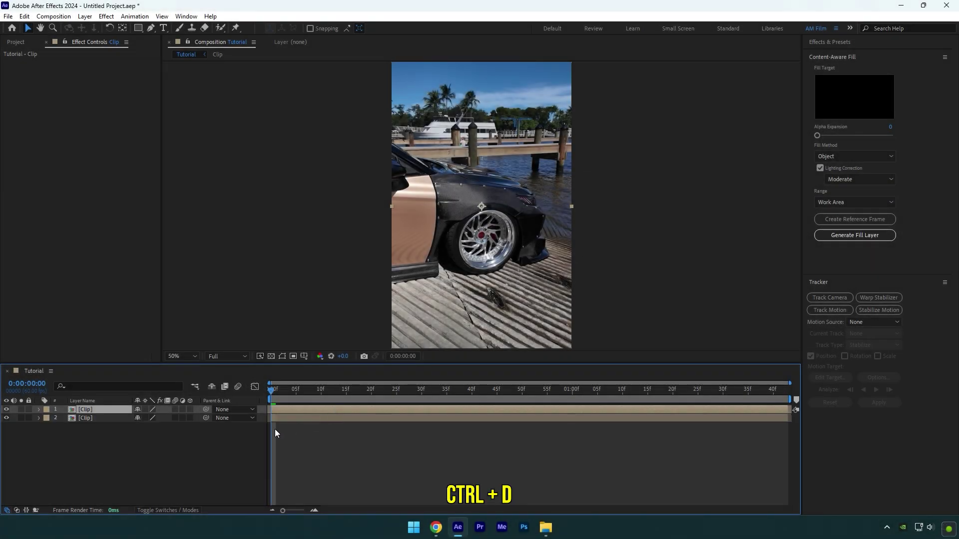
# Step: Rename the duplicated top Clip layer to Saber
pyautogui.rightClick(110, 409)
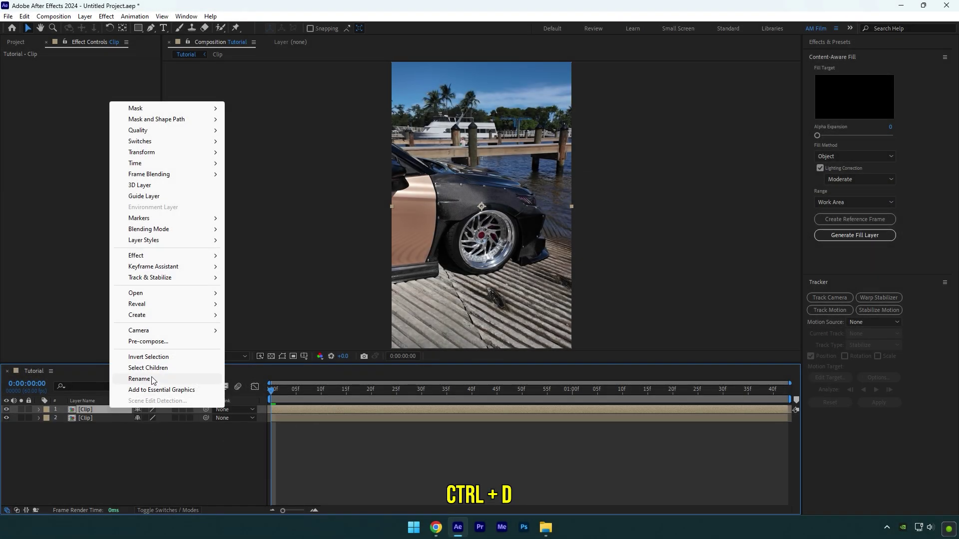
pyautogui.click(140, 379)
pyautogui.write('Saber')
pyautogui.press('Return')
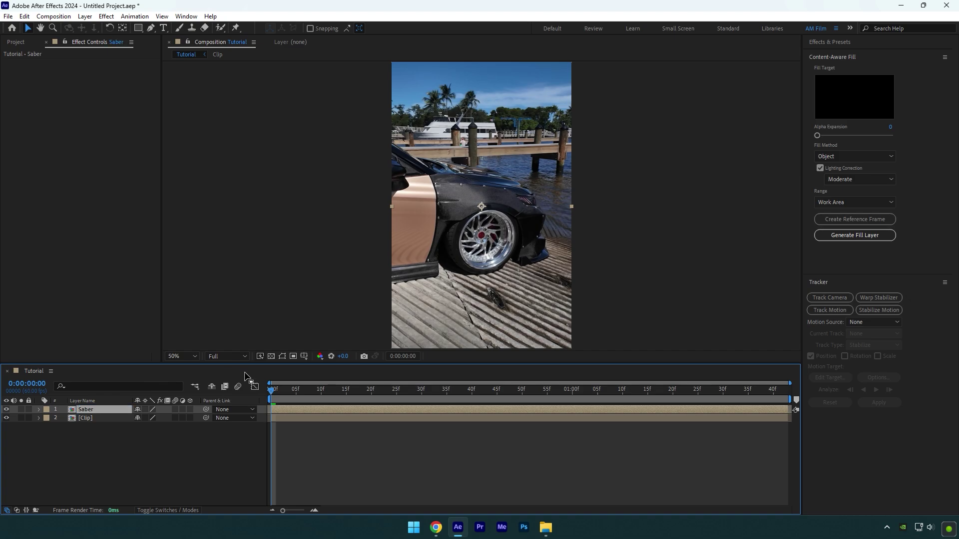
# Step: Apply Mocha AE to the Saber layer and launch the Mocha tracker
pyautogui.hotkey('ctrl', 'space')
pyautogui.write('mocha')
pyautogui.press('Return')
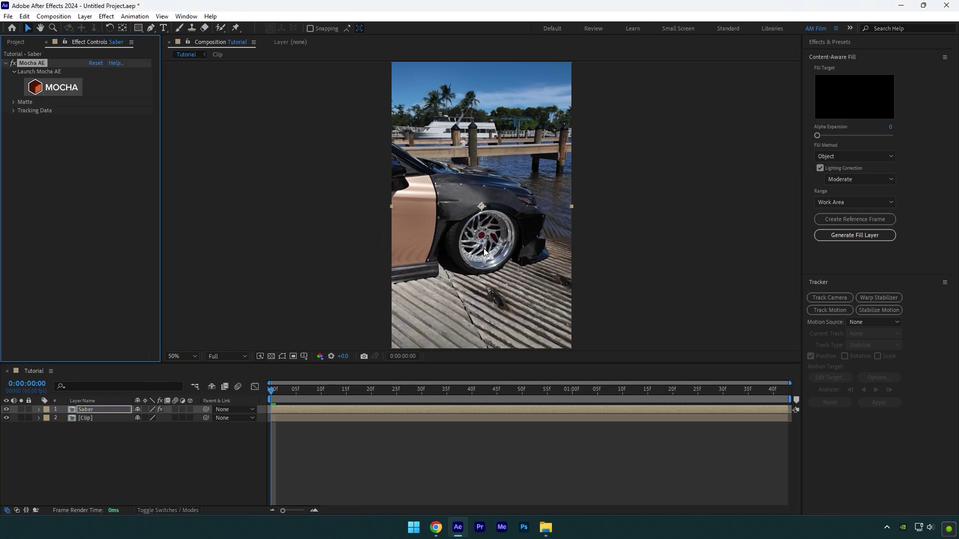
pyautogui.click(64, 90)
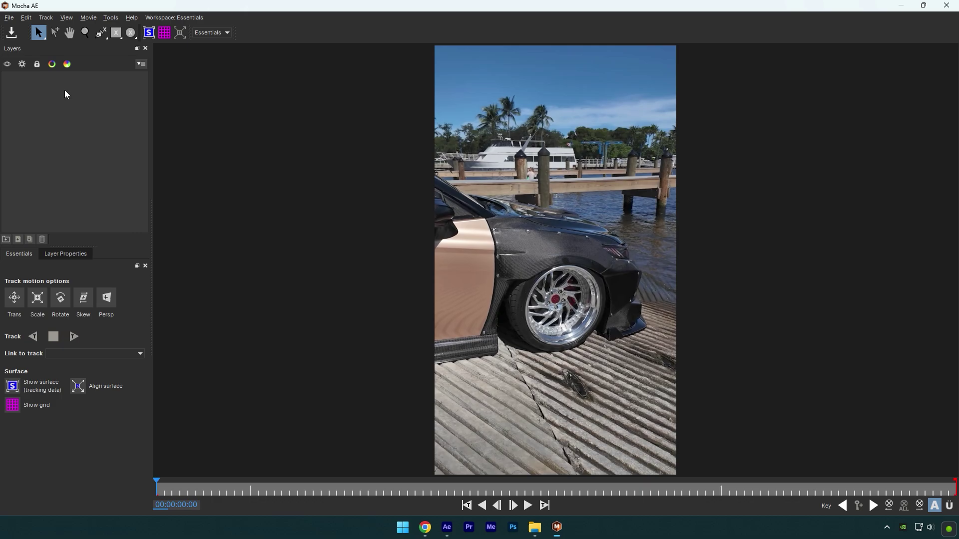
# Step: Outline the wheel with a circle, tighten its left side, track forward, and close Mocha
pyautogui.scroll(4, 438, 250)
pyautogui.moveTo(507, 280)
pyautogui.mouseDown()
pyautogui.moveTo(451, 250)
pyautogui.moveTo(430, 274)
pyautogui.mouseUp()
pyautogui.moveTo(450, 342); pyautogui.dragTo(449, 340)
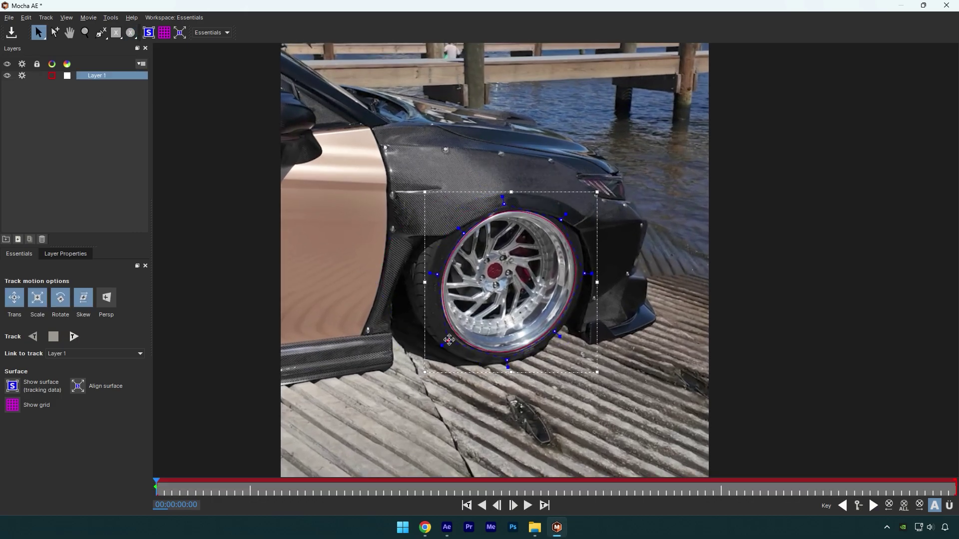
pyautogui.click(79, 337)
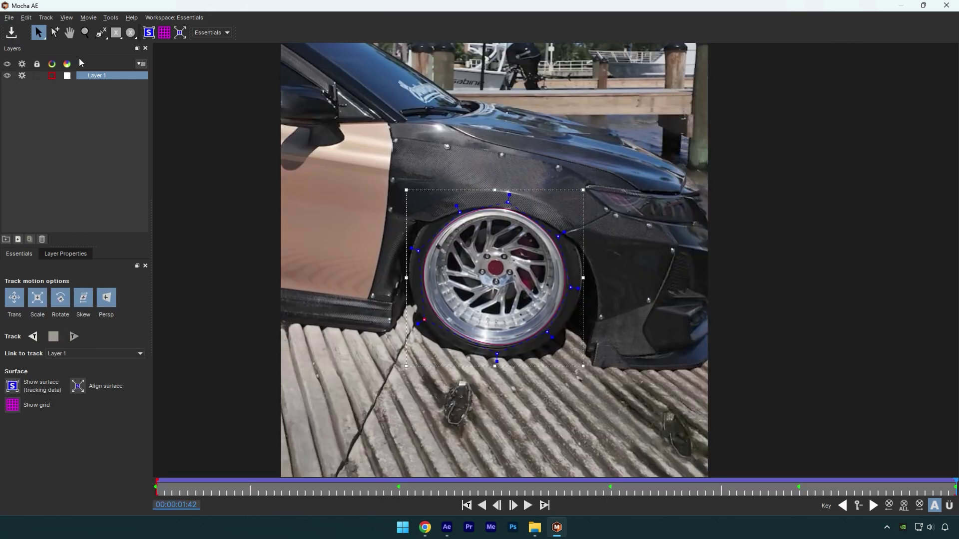
pyautogui.click(946, 5)
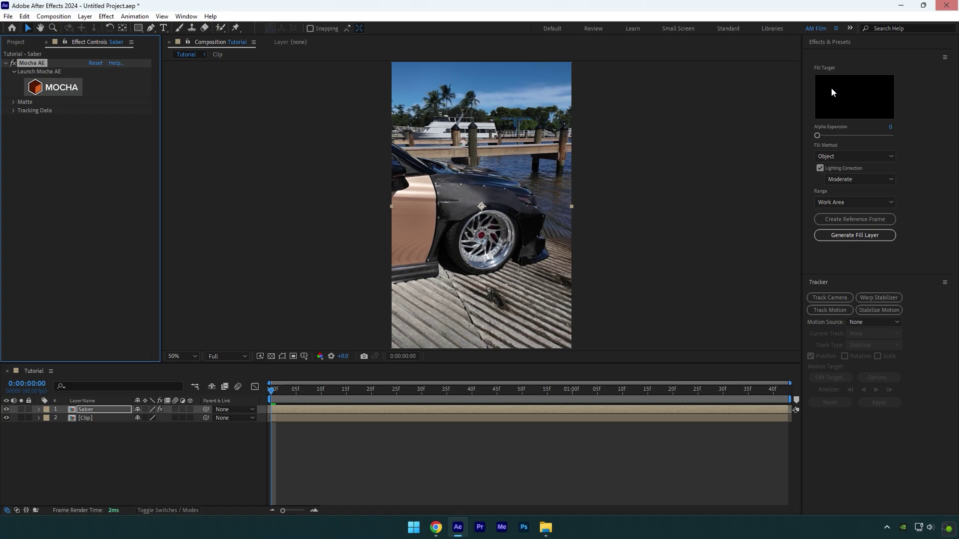
# Step: Convert the tracked Mocha shape into layer masks and apply the Saber effect
pyautogui.click(13, 103)
pyautogui.click(133, 161)
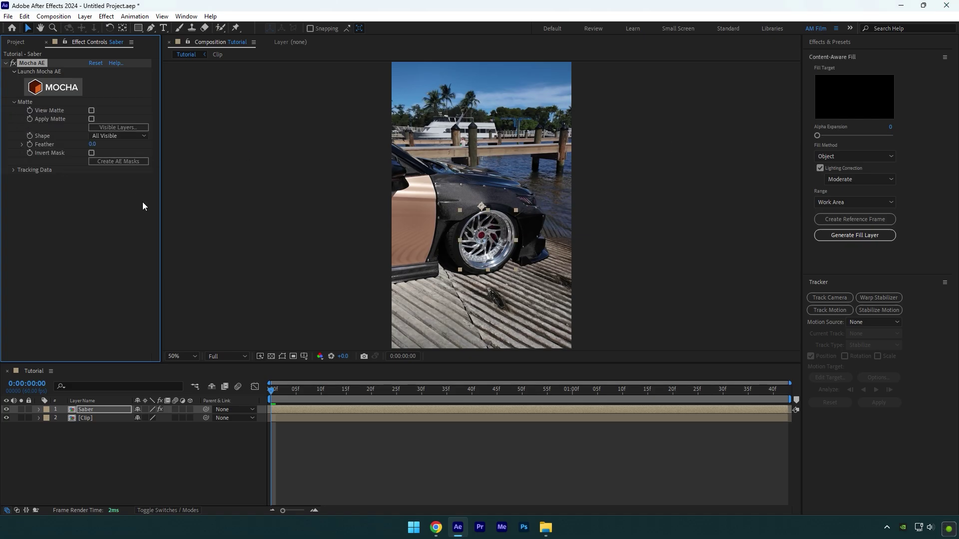
pyautogui.hotkey('ctrl', 'space')
pyautogui.write('saber')
pyautogui.press('Return')
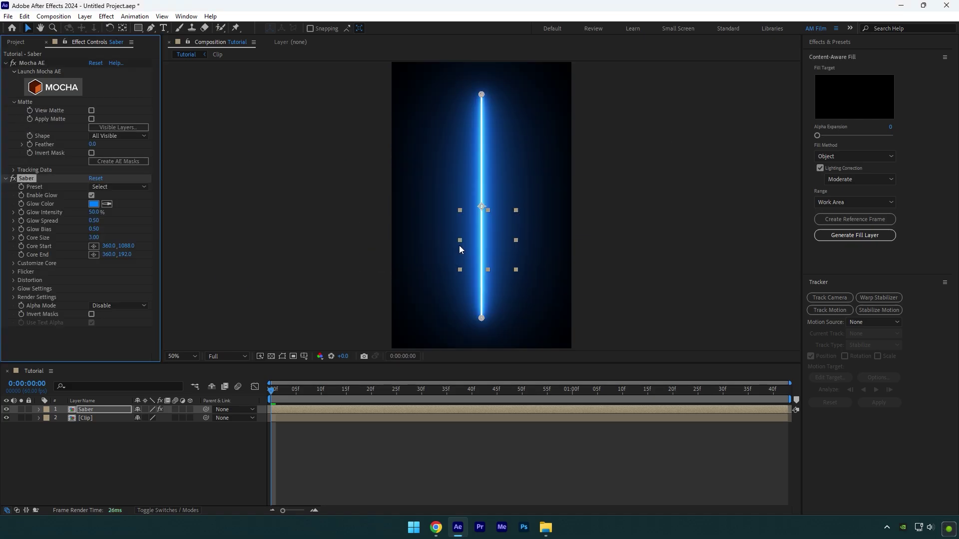
# Step: Set Saber's Composite Settings to Add and its Core Type to Layer Masks
pyautogui.click(13, 298)
pyautogui.scroll(-2, 45, 325)
pyautogui.click(115, 332)
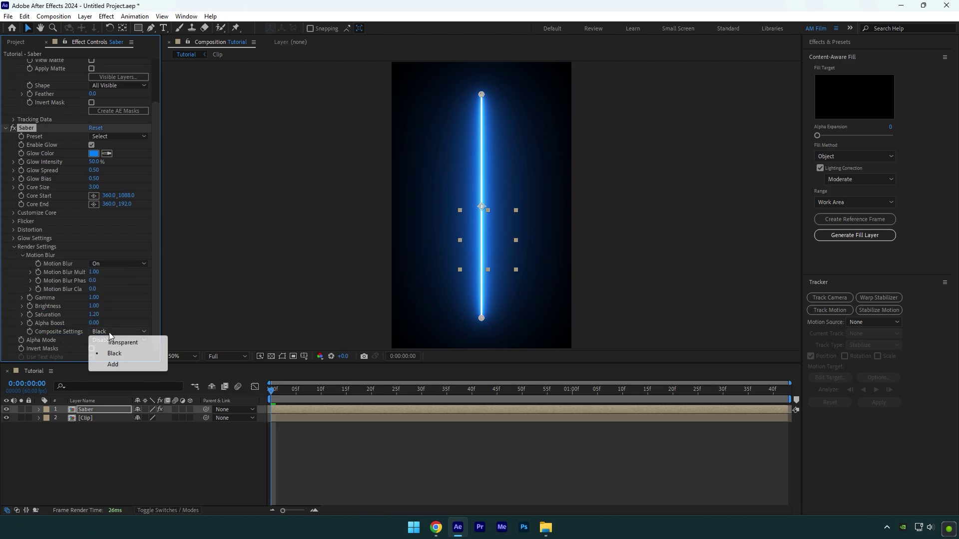
pyautogui.click(113, 365)
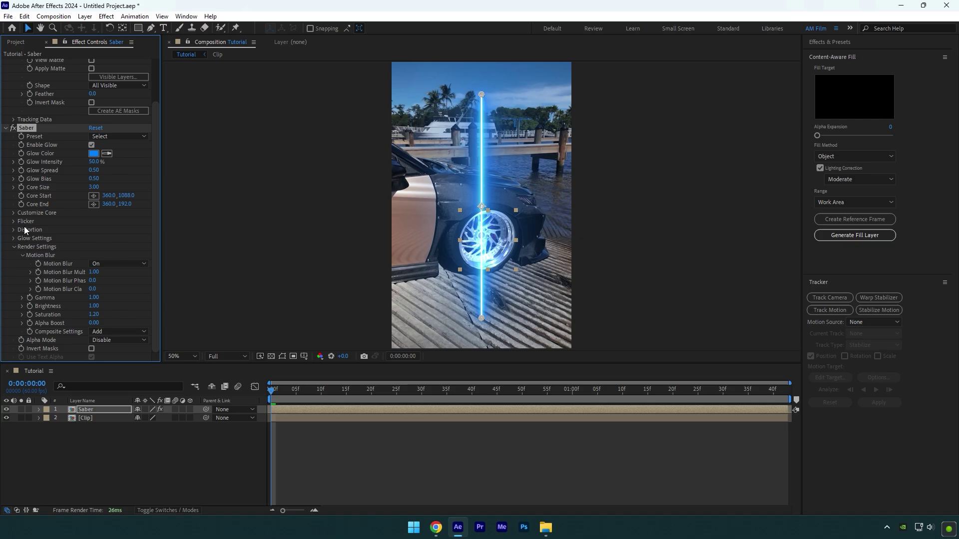
pyautogui.click(14, 213)
pyautogui.click(100, 221)
pyautogui.click(119, 243)
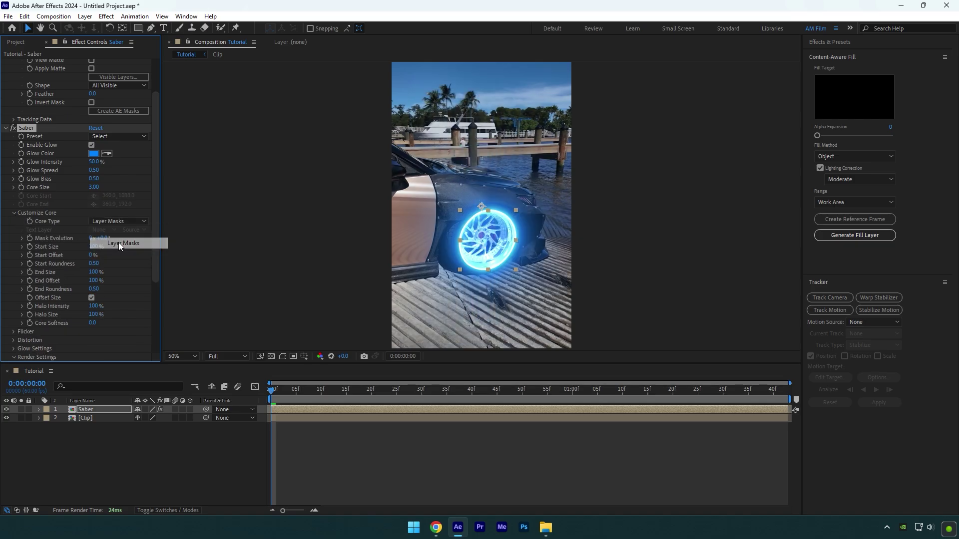
# Step: Apply the Neon preset, widen Glow Spread to 0.48, and set End Offset to 0%
pyautogui.scroll(1, 158, 240)
pyautogui.click(121, 155)
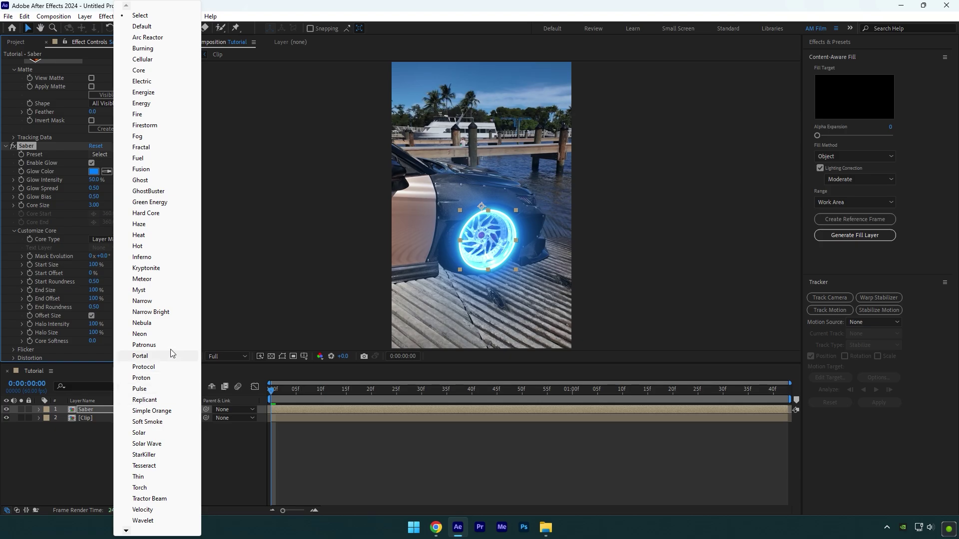
pyautogui.click(139, 334)
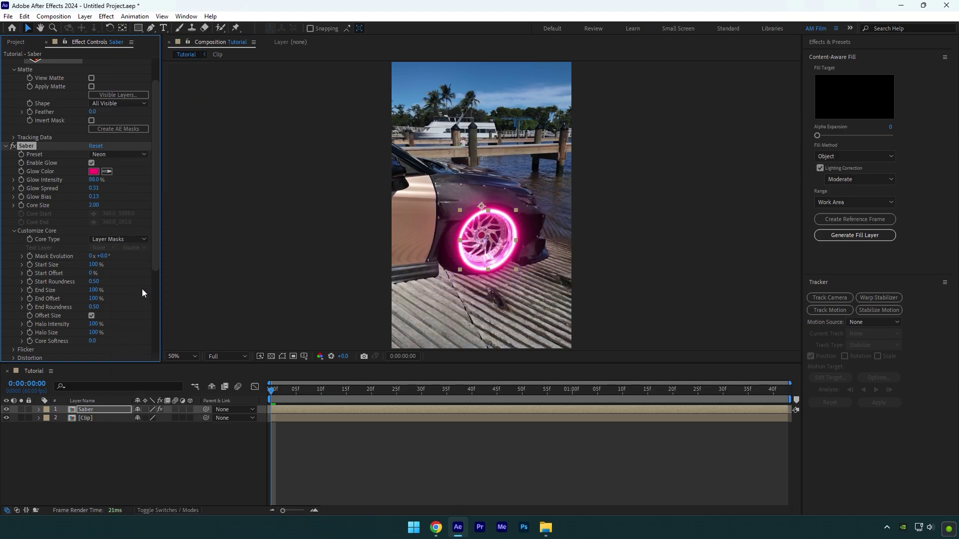
pyautogui.moveTo(90, 188)
pyautogui.mouseDown()
pyautogui.moveTo(101, 193)
pyautogui.moveTo(86, 198)
pyautogui.moveTo(87, 182)
pyautogui.mouseUp()
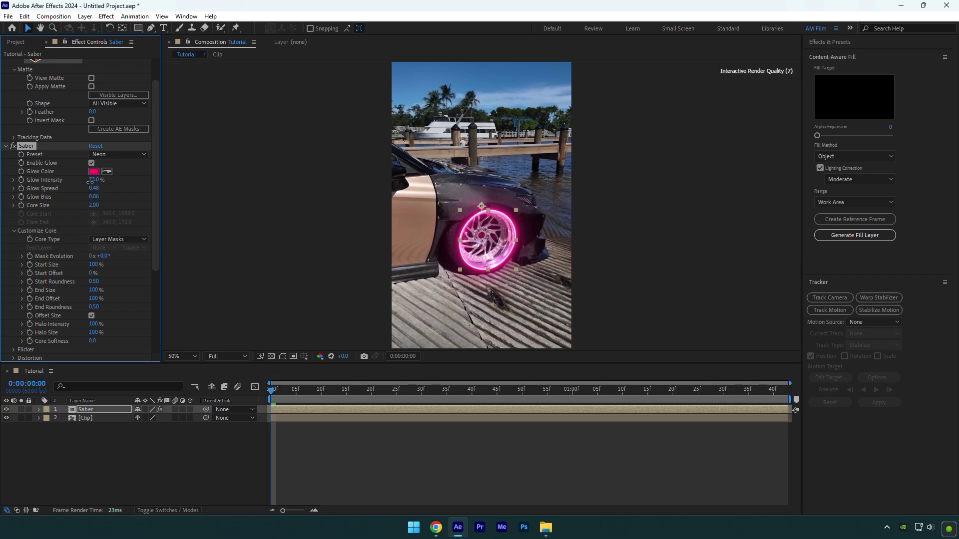
pyautogui.click(94, 300)
pyautogui.write('0')
pyautogui.press('Return')
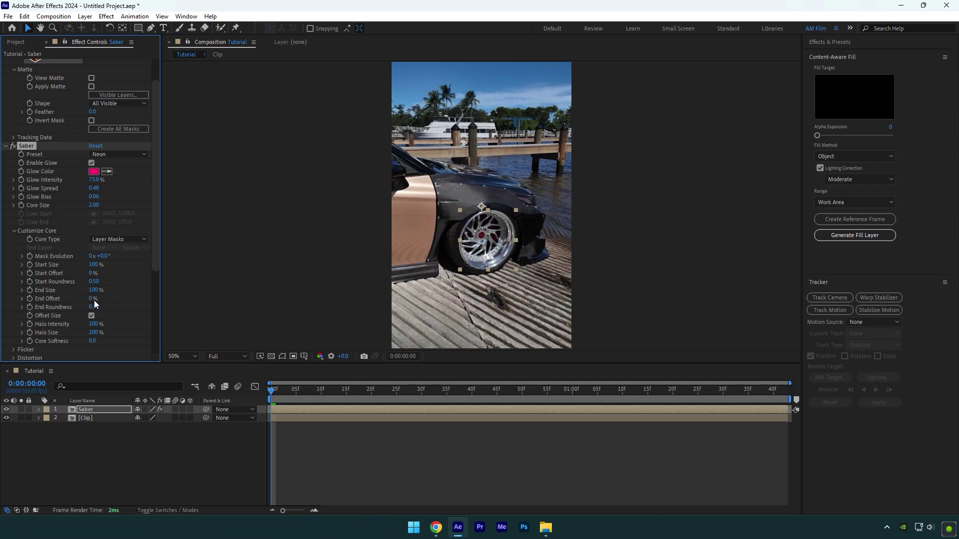
# Step: Keyframe End Offset from 0% at the first frame to 100% at the last
pyautogui.click(279, 401)
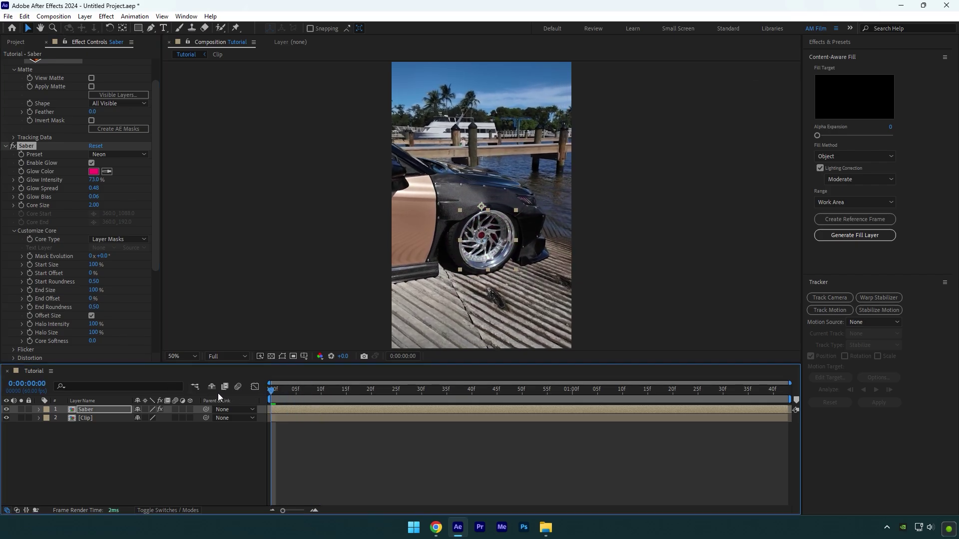
pyautogui.click(28, 301)
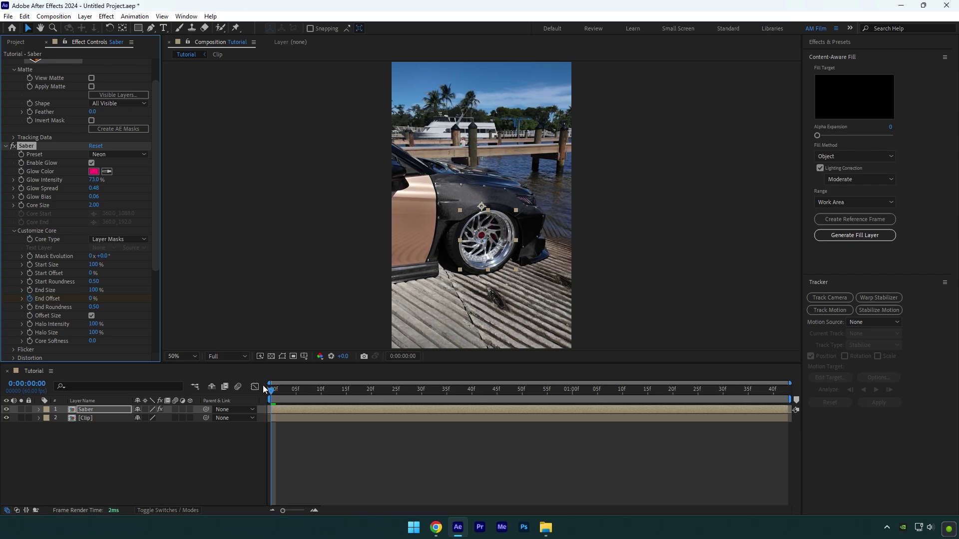
pyautogui.moveTo(272, 391); pyautogui.dragTo(807, 393)
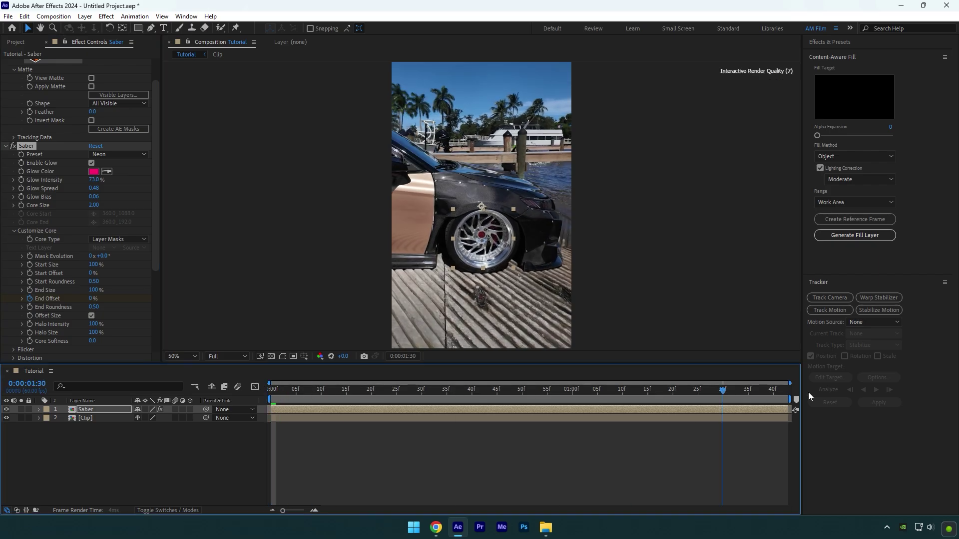
pyautogui.moveTo(91, 300); pyautogui.dragTo(215, 298)
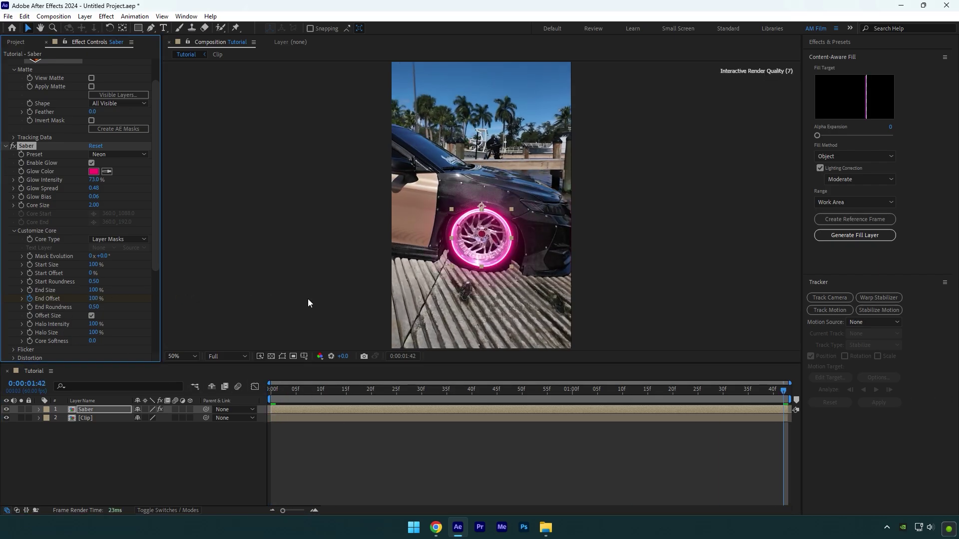
# Step: Keyframe Mask Evolution up to 1 revolution at the clip end, then preview the ring
pyautogui.moveTo(294, 392); pyautogui.dragTo(230, 396)
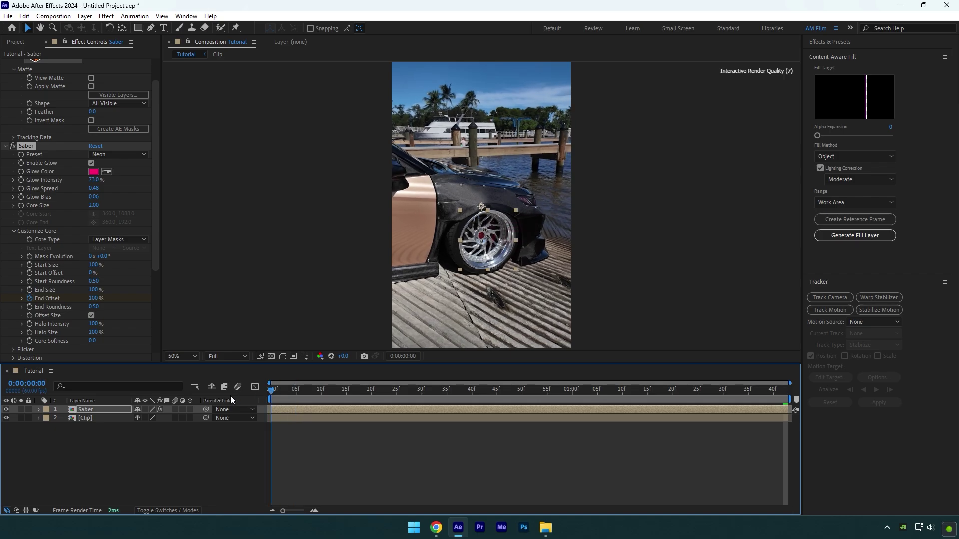
pyautogui.click(31, 255)
pyautogui.press('End')
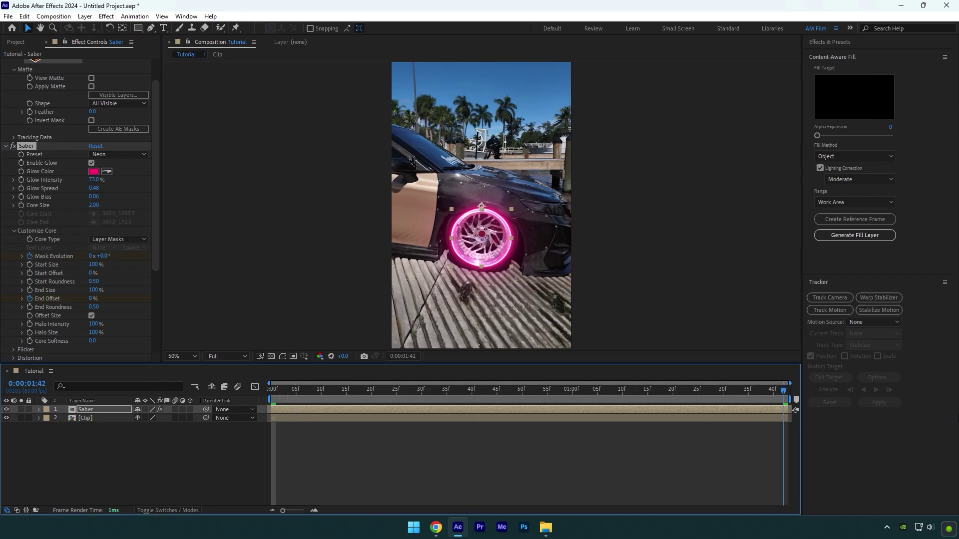
pyautogui.click(91, 257)
pyautogui.write('1')
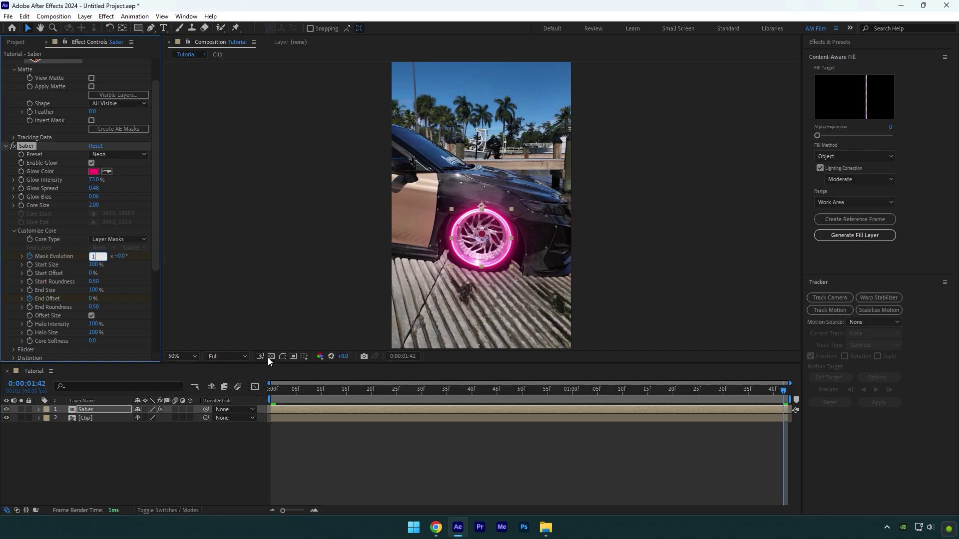
pyautogui.click(302, 397)
pyautogui.press('space')
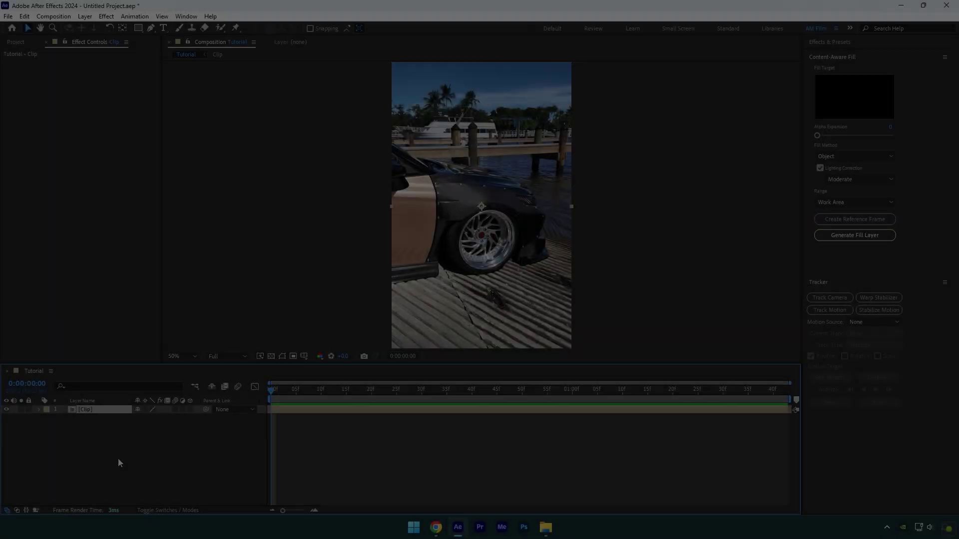
# Step: Duplicate the footage layer and rename the copy Wheel
pyautogui.hotkey('ctrl', 'd')
pyautogui.rightClick(92, 408)
pyautogui.click(130, 379)
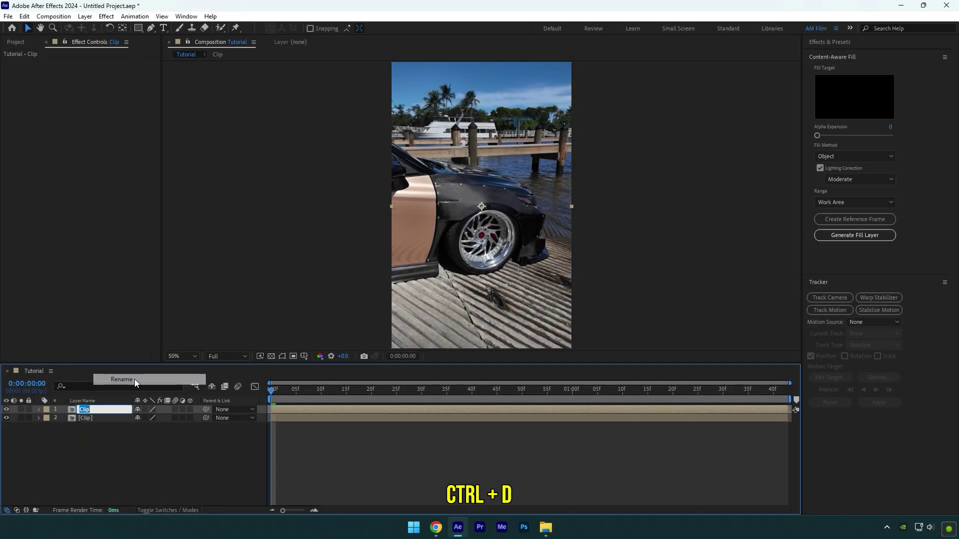
pyautogui.write('Wheel')
pyautogui.press('Return')
# Step: Apply Mocha AE to the new Wheel layer and launch Mocha
pyautogui.hotkey('ctrl', 'space')
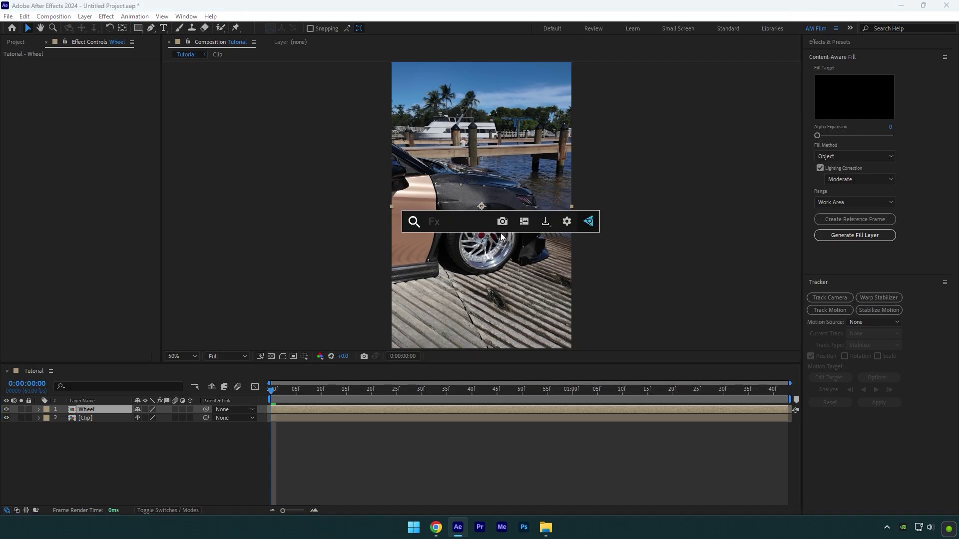
pyautogui.write('mocha')
pyautogui.press('Return')
pyautogui.click(67, 90)
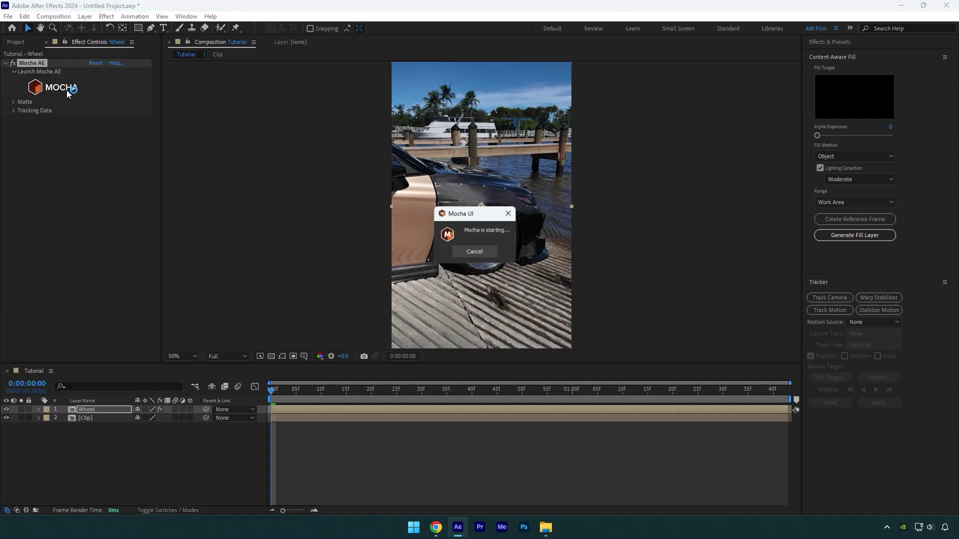
# Step: Draw an ellipse fitted to the tyre edge and top, track it forward, and close Mocha
pyautogui.scroll(3, 578, 354)
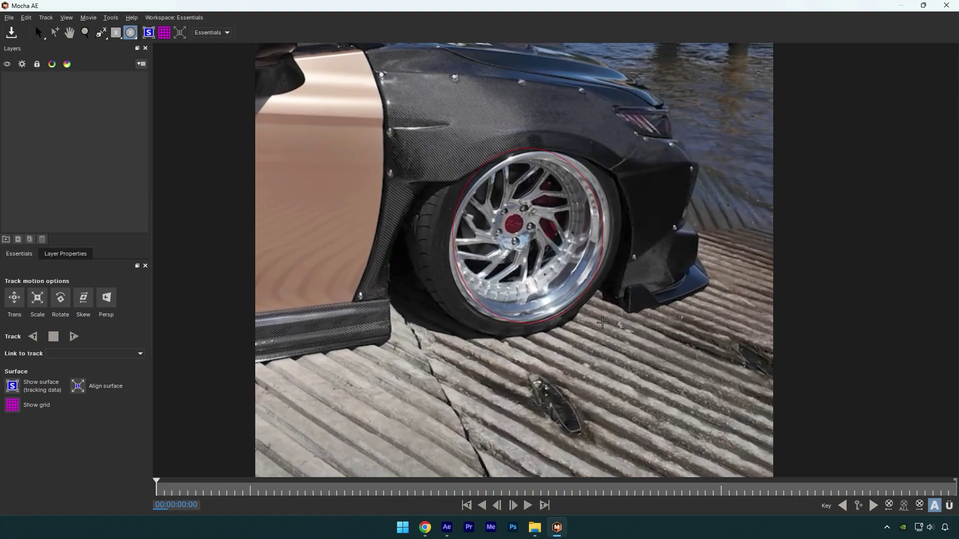
pyautogui.moveTo(430, 133); pyautogui.dragTo(629, 340)
pyautogui.moveTo(469, 302); pyautogui.dragTo(457, 305)
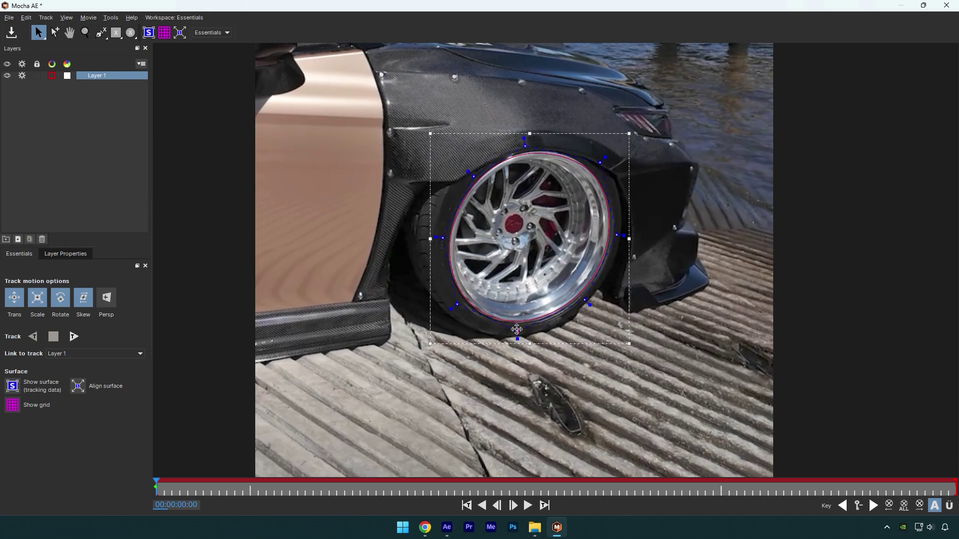
pyautogui.moveTo(525, 140); pyautogui.dragTo(536, 144)
pyautogui.click(73, 338)
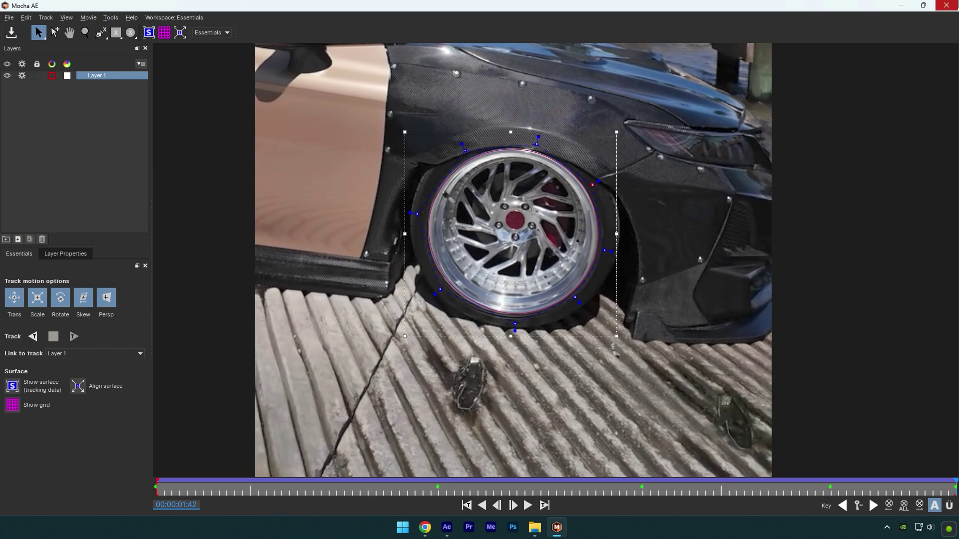
pyautogui.click(946, 6)
# Step: Move the Wheel layer's anchor point onto the wheel centre
pyautogui.click(14, 102)
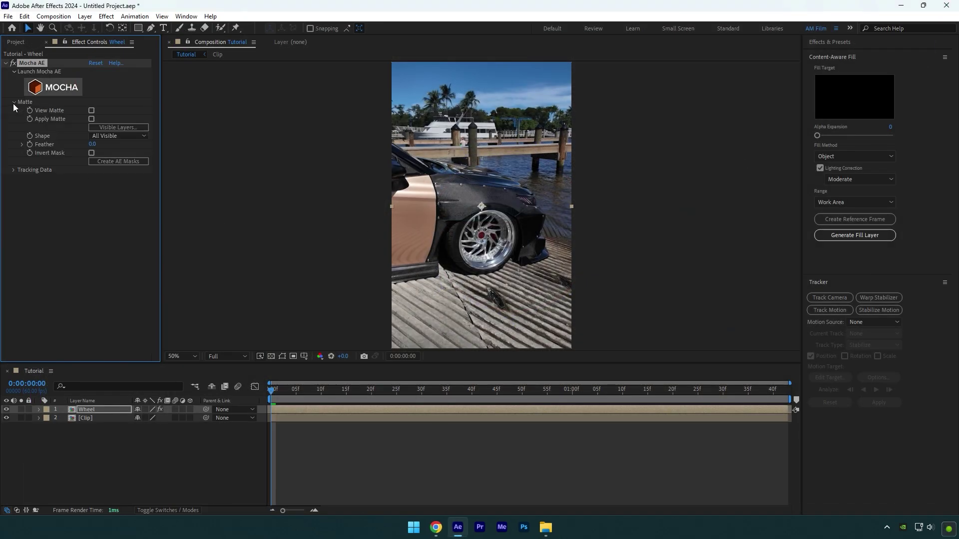
pyautogui.click(123, 29)
pyautogui.moveTo(482, 214); pyautogui.dragTo(483, 234)
pyautogui.press('v')
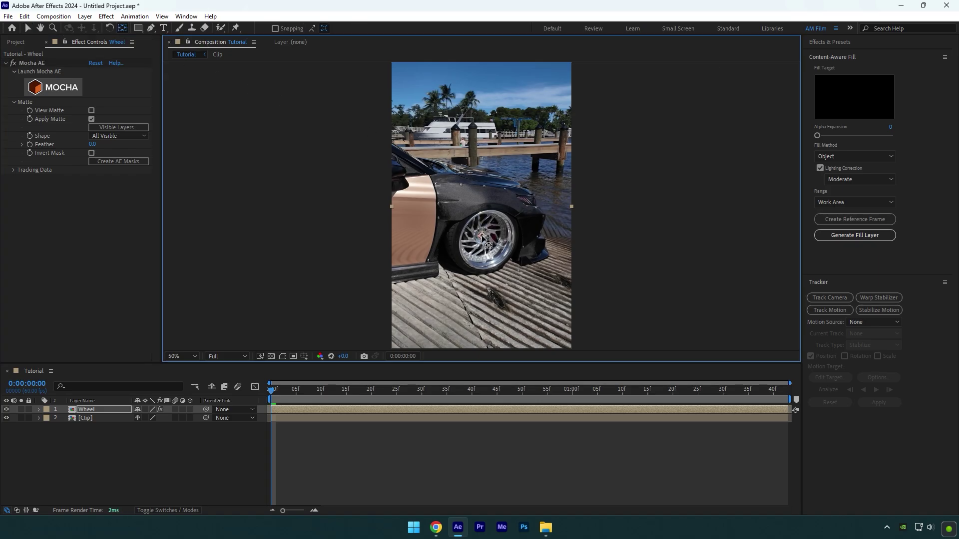
# Step: Keyframe Wheel's scale from 0% at the start to 100% at 0:00:01:42
pyautogui.press('s')
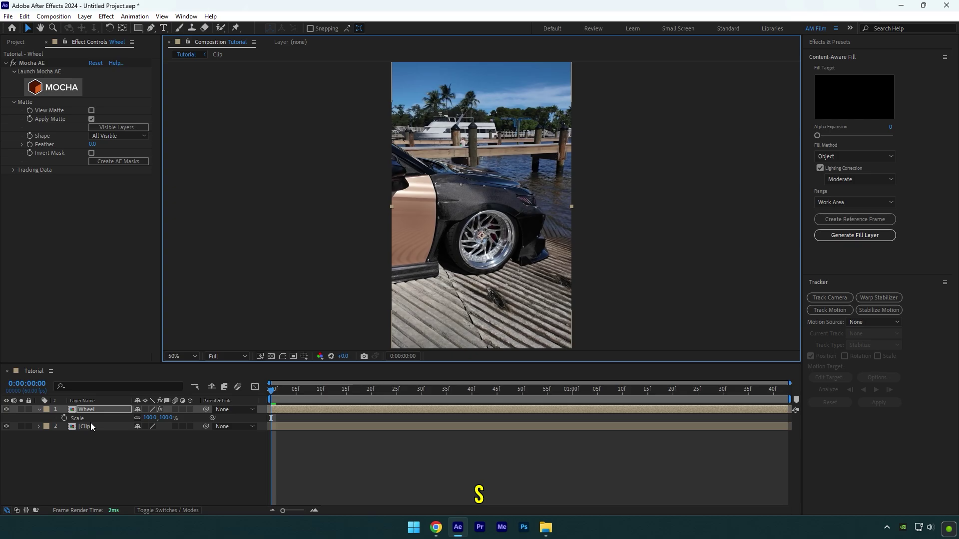
pyautogui.click(64, 419)
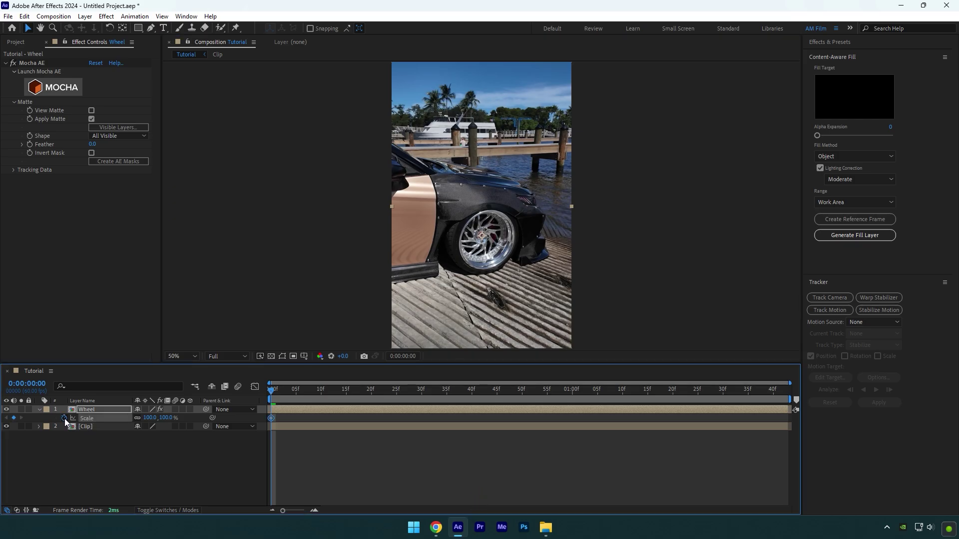
pyautogui.click(148, 418)
pyautogui.write('0')
pyautogui.press('Return')
pyautogui.moveTo(272, 390); pyautogui.dragTo(835, 395)
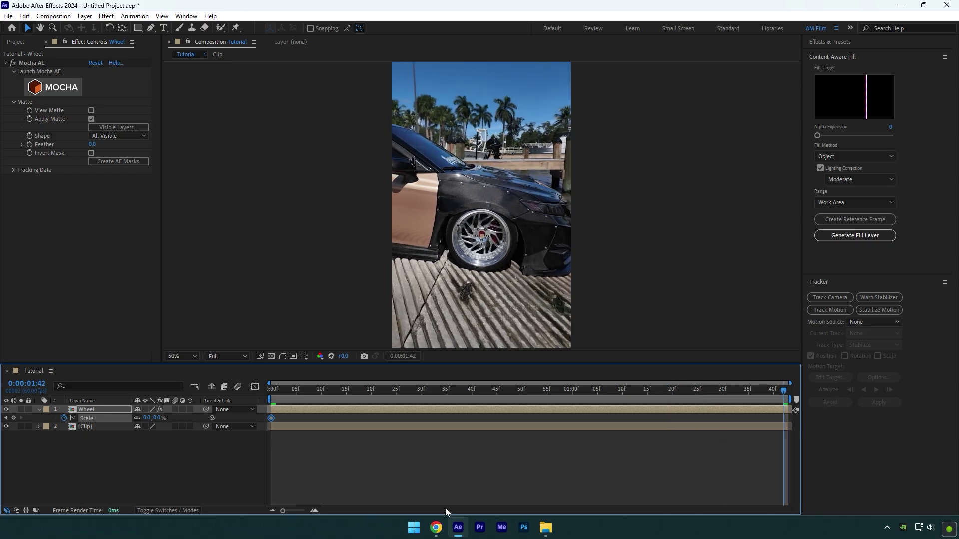
pyautogui.click(148, 418)
pyautogui.write('100')
pyautogui.press('Return')
# Step: Preview the scale-in, then duplicate Wheel into Wheel 2 with its Scale keyframes shown
pyautogui.press('space')
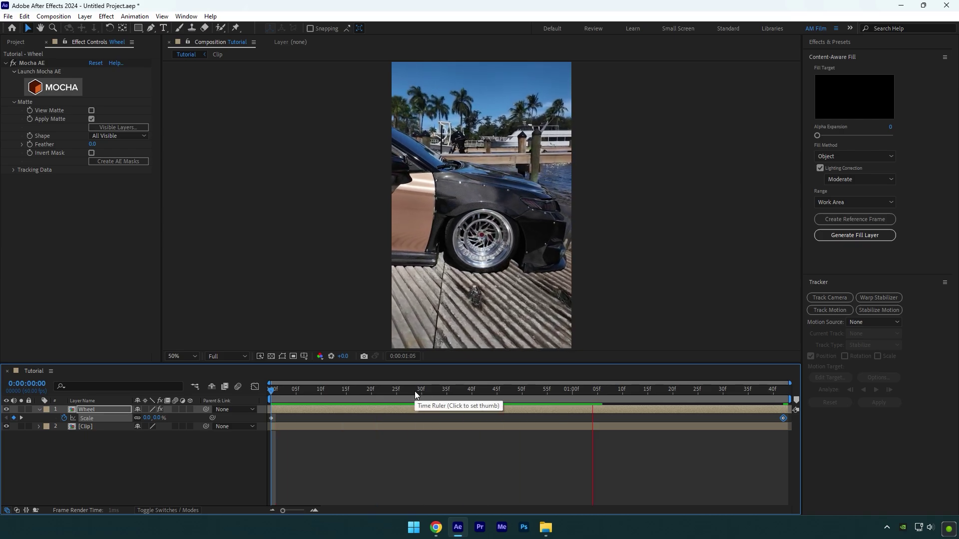
pyautogui.press('space')
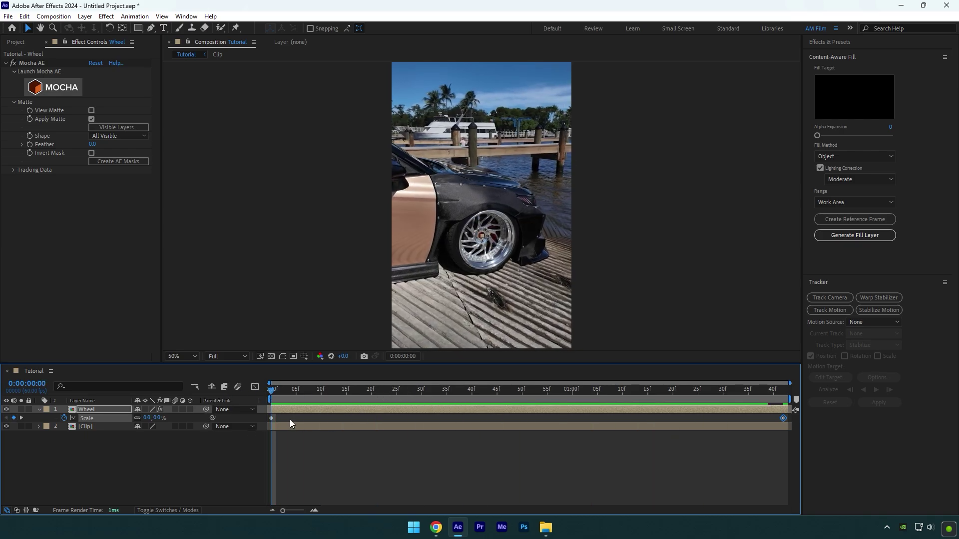
pyautogui.hotkey('ctrl', 'd')
pyautogui.press('u')
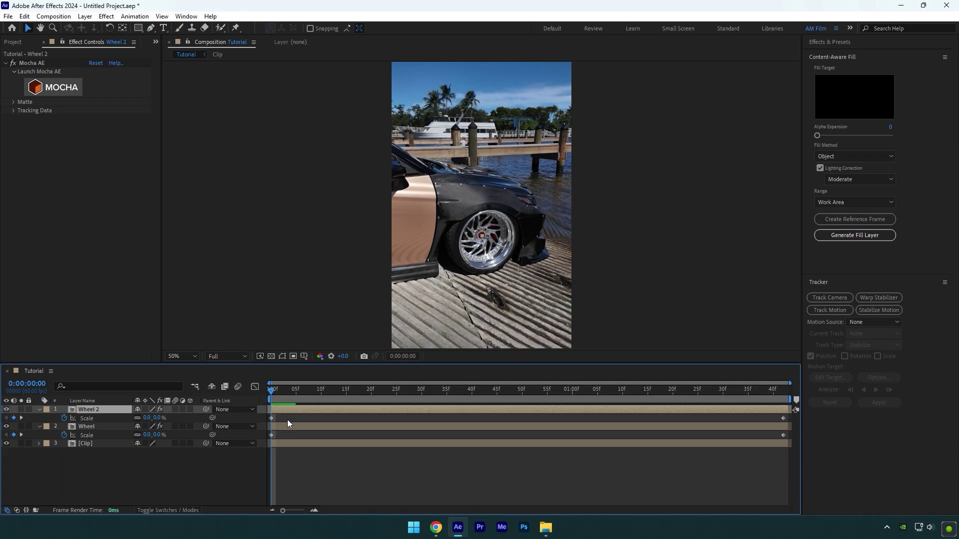
# Step: Offset Wheel 2's scale-in to start at frame 10 and Wheel 3's at frame 20
pyautogui.hotkey('shift', 'pagedown')
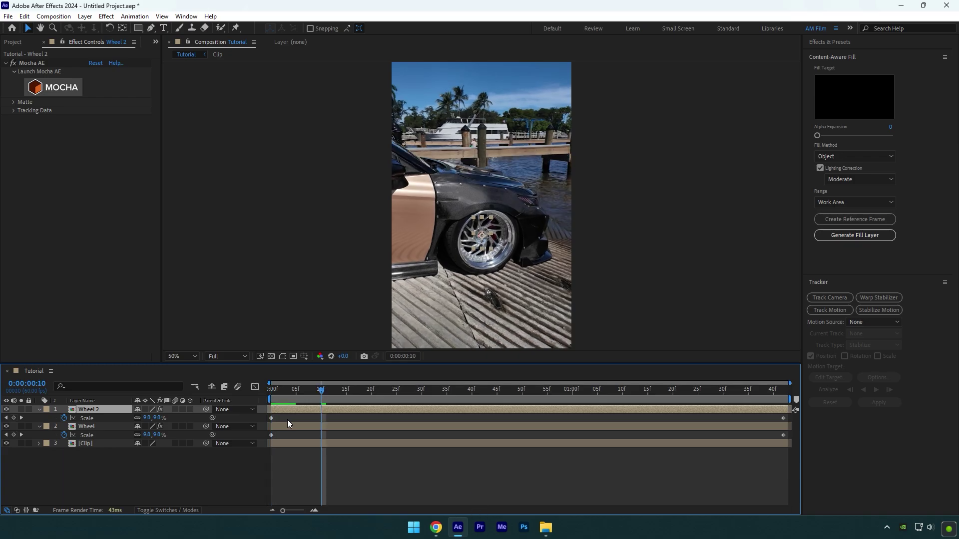
pyautogui.hotkey('ctrl', 'd')
pyautogui.moveTo(272, 427); pyautogui.dragTo(322, 427)
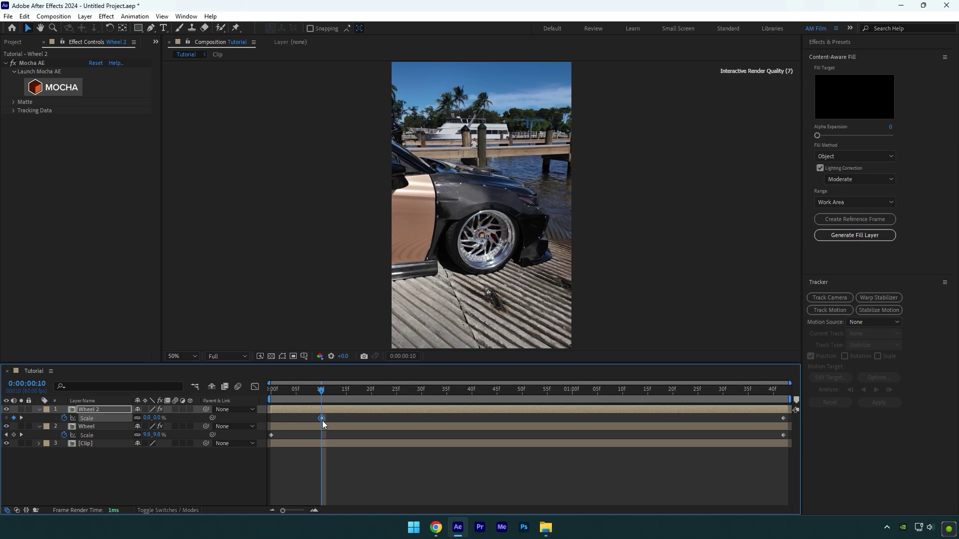
pyautogui.press('u')
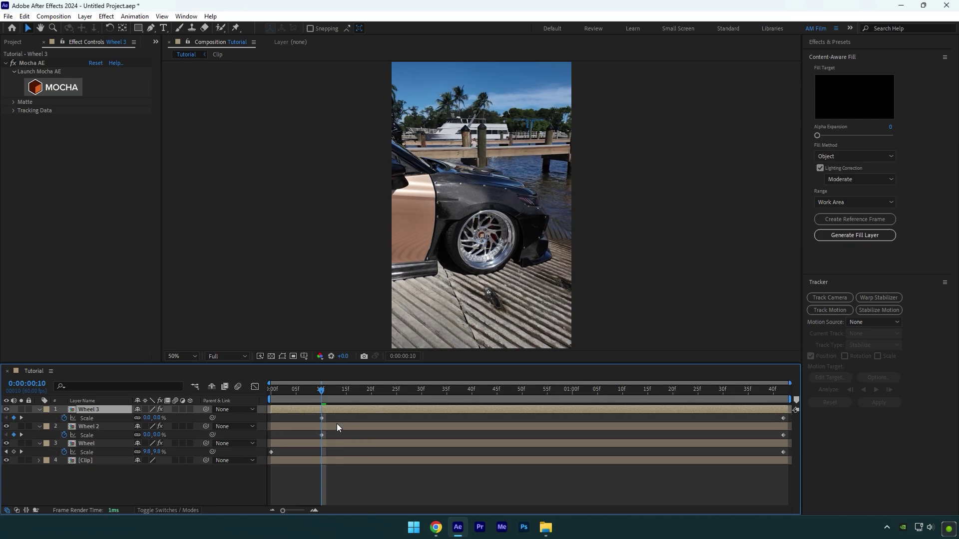
pyautogui.hotkey('shift', 'pagedown')
pyautogui.moveTo(321, 418); pyautogui.dragTo(327, 418)
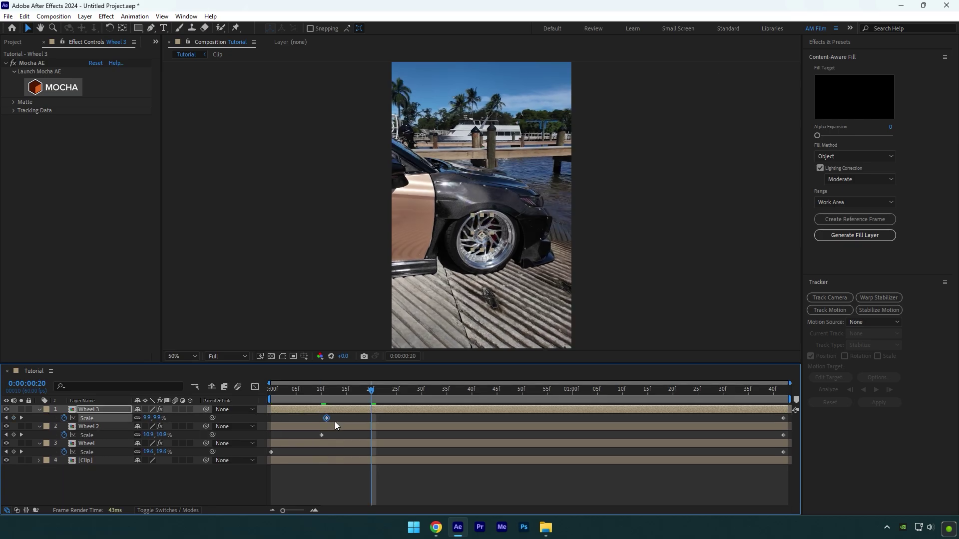
# Step: Duplicate into Wheel 4, shift its scale-in to frame 30, and preview the staggered wheels
pyautogui.hotkey('ctrl', 'd')
pyautogui.press('s')
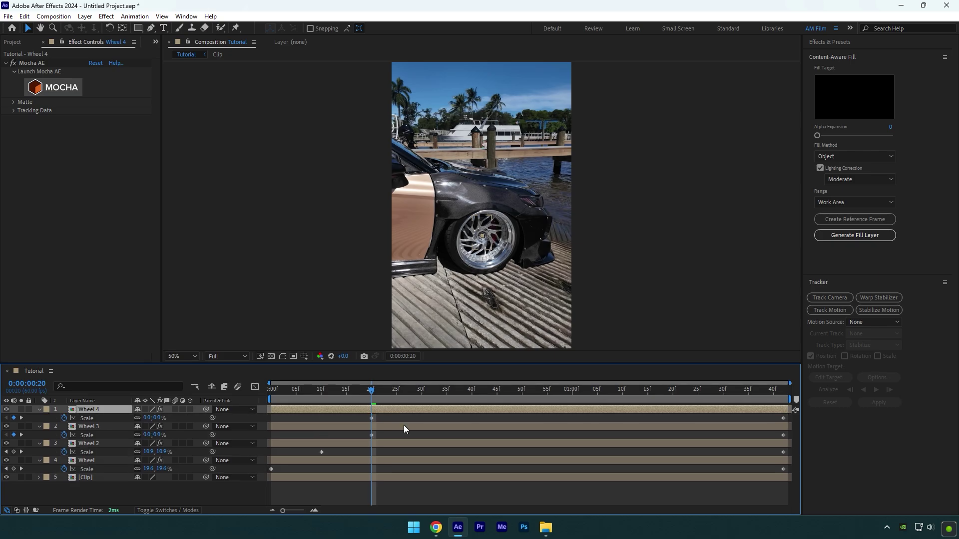
pyautogui.hotkey('shift', 'pagedown')
pyautogui.moveTo(374, 419); pyautogui.dragTo(406, 424)
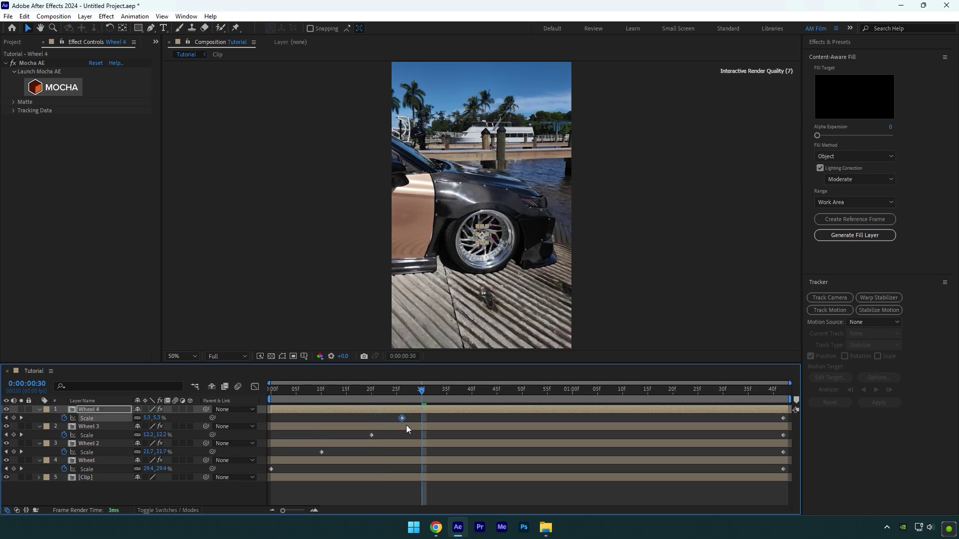
pyautogui.press('Home')
pyautogui.press('space')
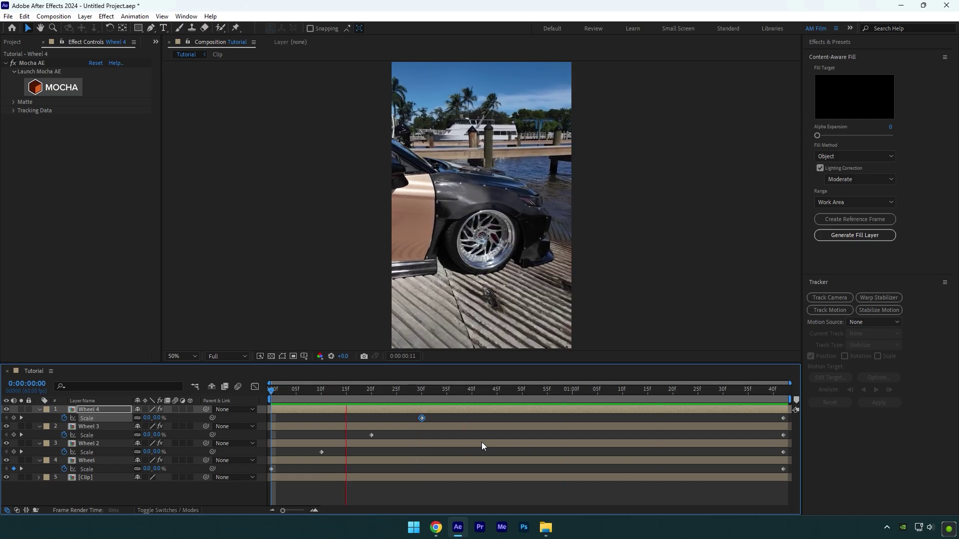
pyautogui.press('space')
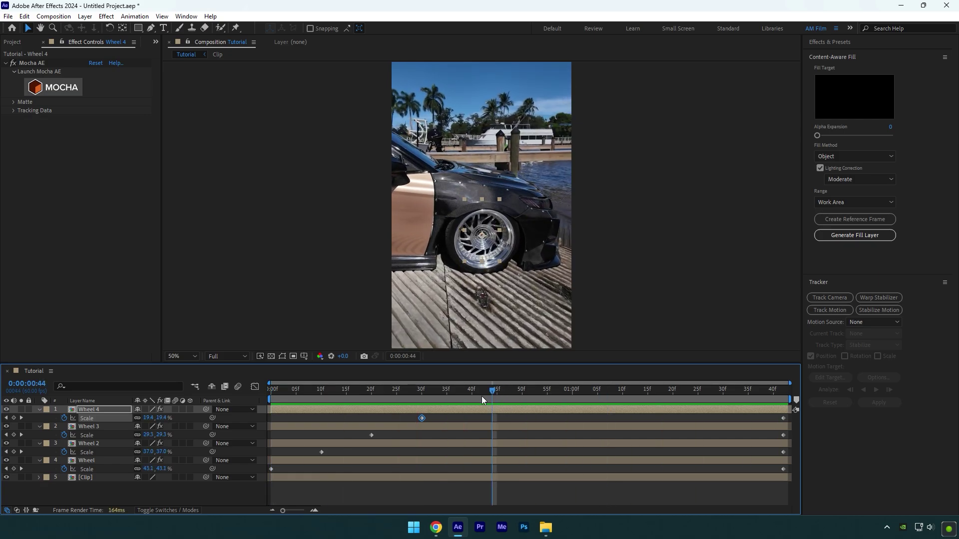
# Step: Enable motion blur on all four wheel layers, preview it, and duplicate the clip layer
pyautogui.moveTo(175, 409); pyautogui.dragTo(175, 461)
pyautogui.click(238, 386)
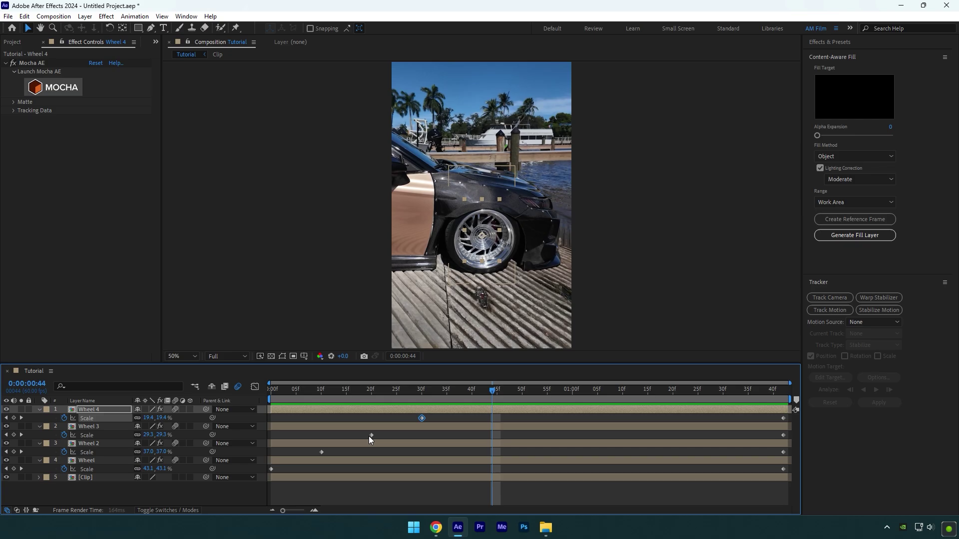
pyautogui.press('Home')
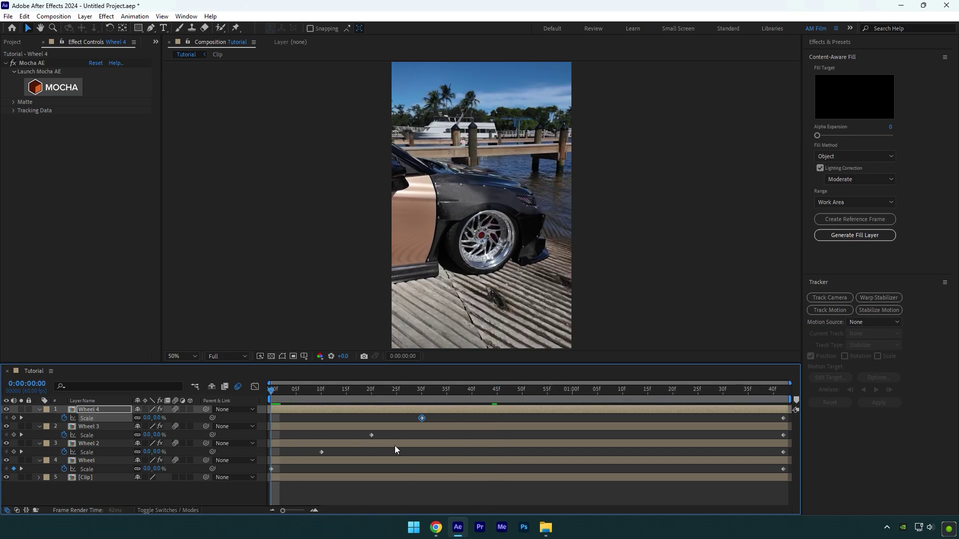
pyautogui.press('space')
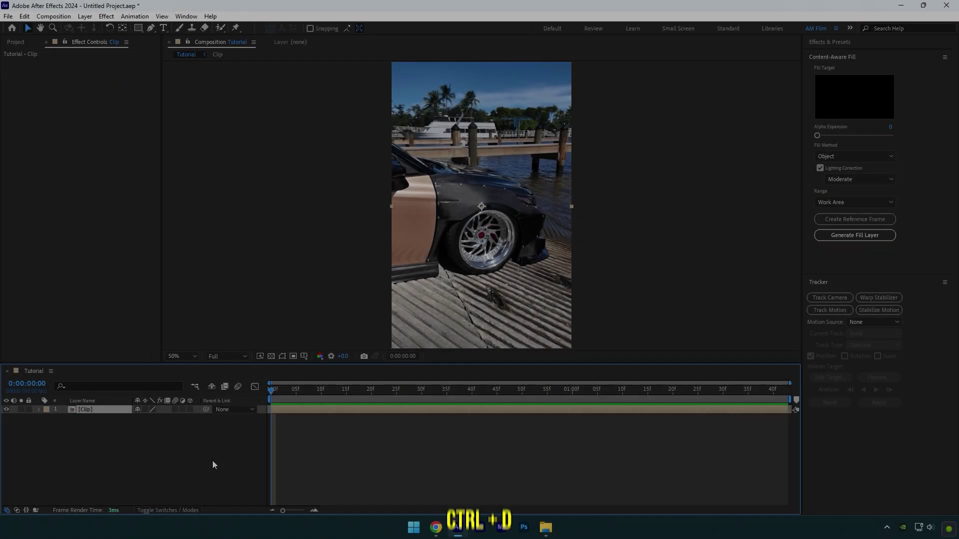
pyautogui.hotkey('ctrl', 'd')
# Step: Rename the duplicated clip layer to 'Wheel' and apply the Mocha AE effect to it
pyautogui.rightClick(101, 407)
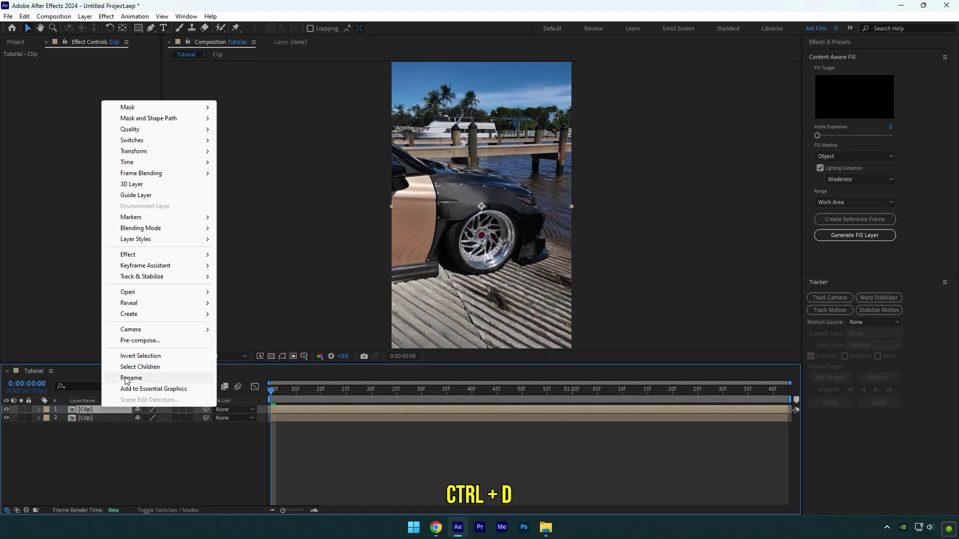
pyautogui.click(125, 379)
pyautogui.write('Wheel')
pyautogui.press('Return')
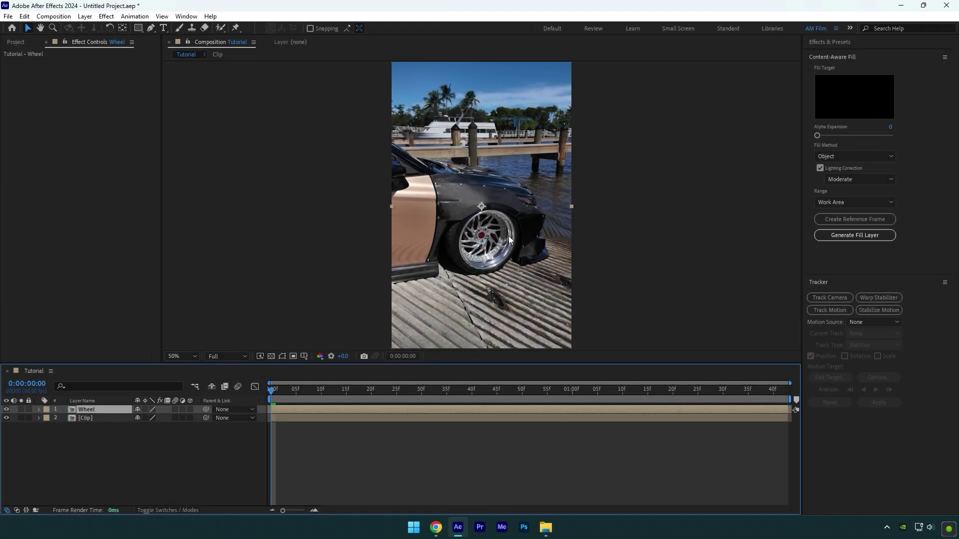
pyautogui.hotkey('ctrl', 'space')
pyautogui.write('moc')
pyautogui.press('Return')
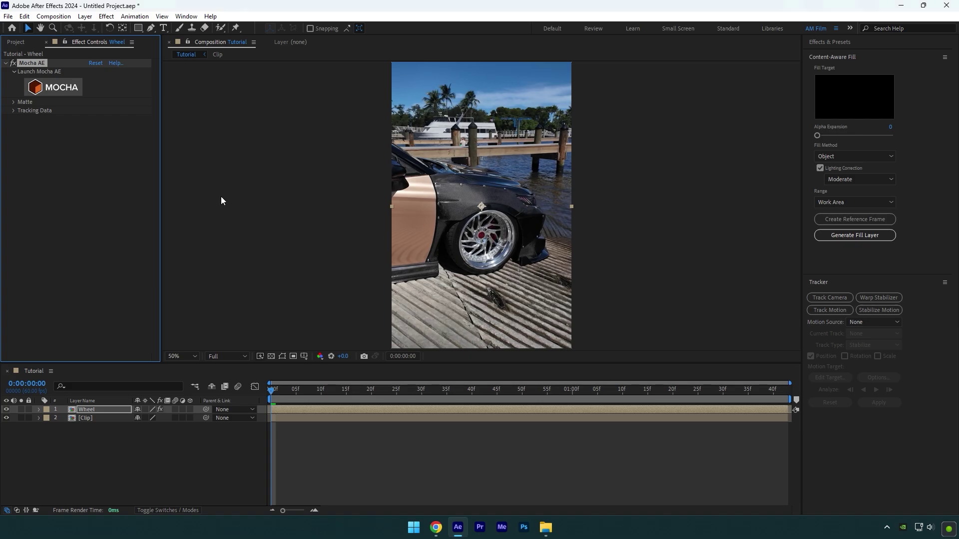
# Step: In Mocha, fit an ellipse spline to the wheel rim and track it forward through the clip
pyautogui.click(62, 88)
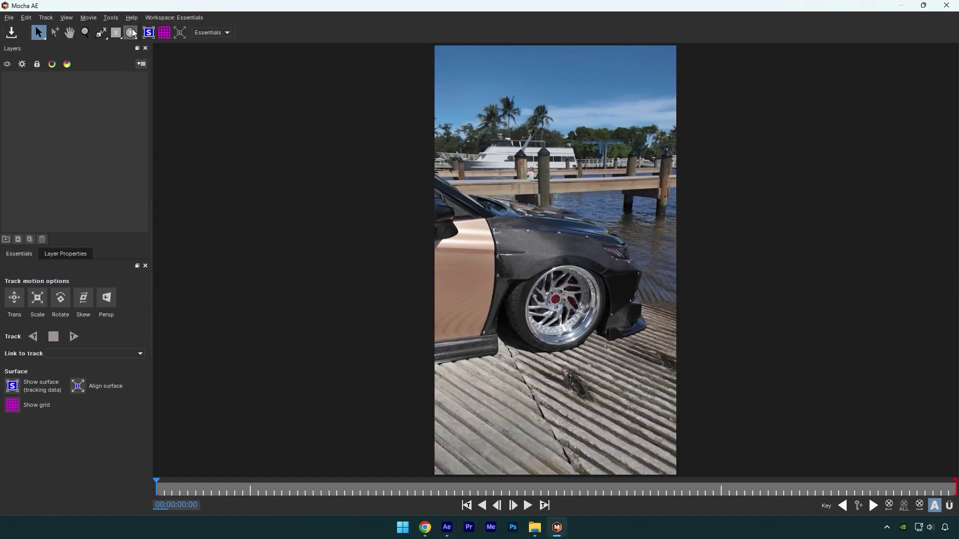
pyautogui.scroll(3, 557, 320)
pyautogui.moveTo(472, 182); pyautogui.dragTo(654, 364)
pyautogui.moveTo(618, 218); pyautogui.dragTo(513, 328)
pyautogui.moveTo(558, 198); pyautogui.dragTo(555, 190)
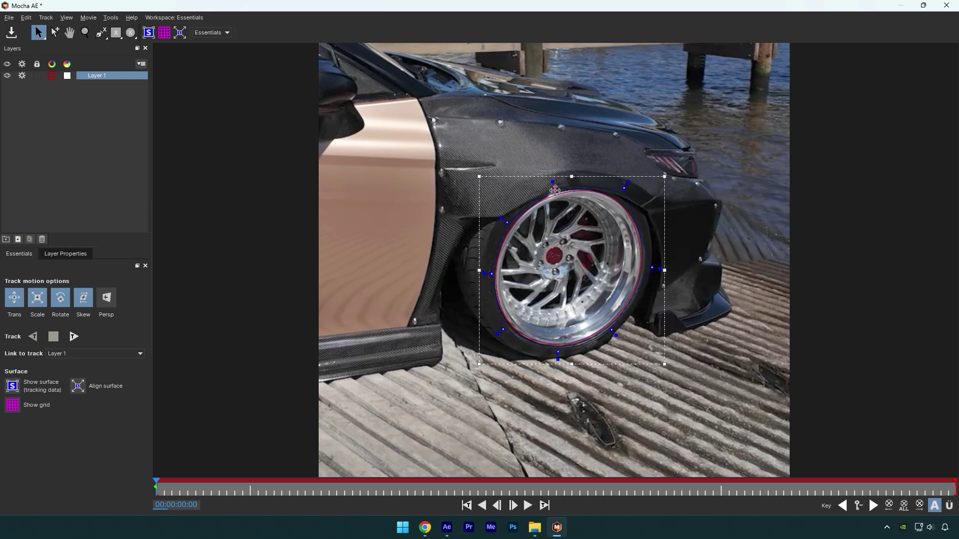
pyautogui.click(76, 340)
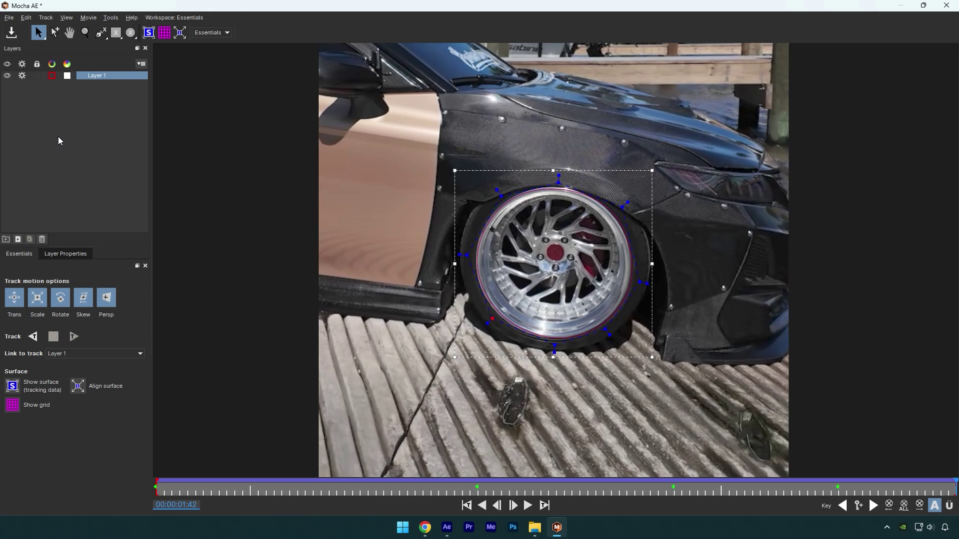
pyautogui.click(946, 5)
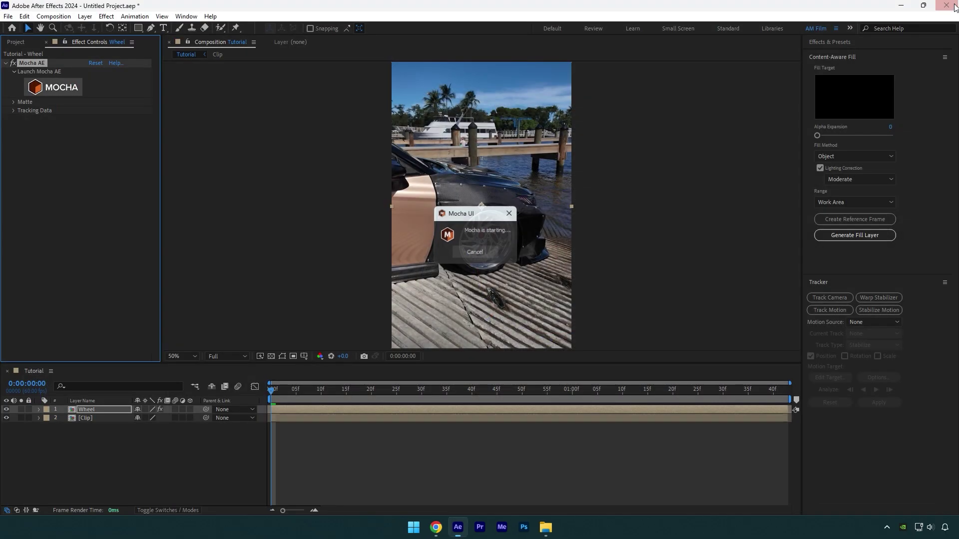
pyautogui.click(14, 101)
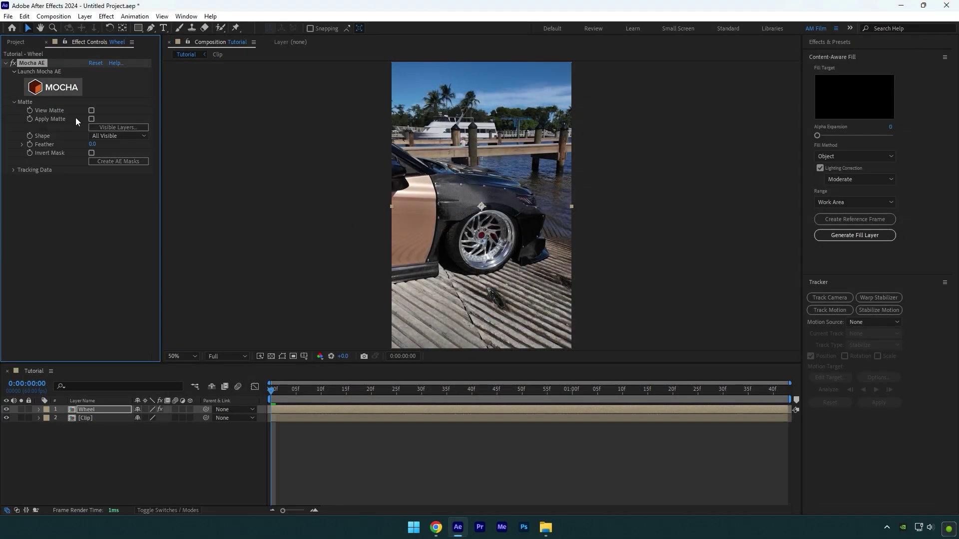
# Step: Add CC Light Sweep to the Wheel layer with Direction 0° and adjust its Center X
pyautogui.hotkey('ctrl', 'space')
pyautogui.write('cc li')
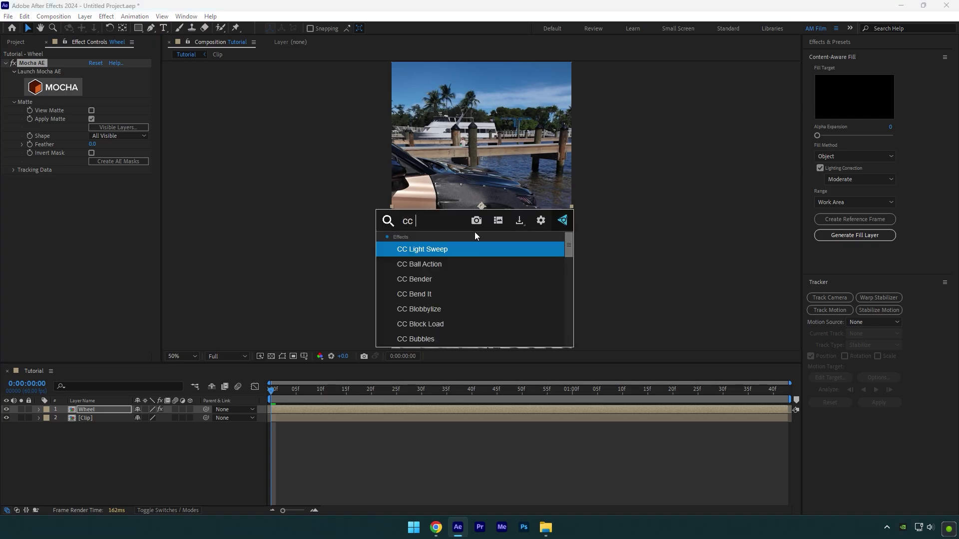
pyautogui.click(428, 251)
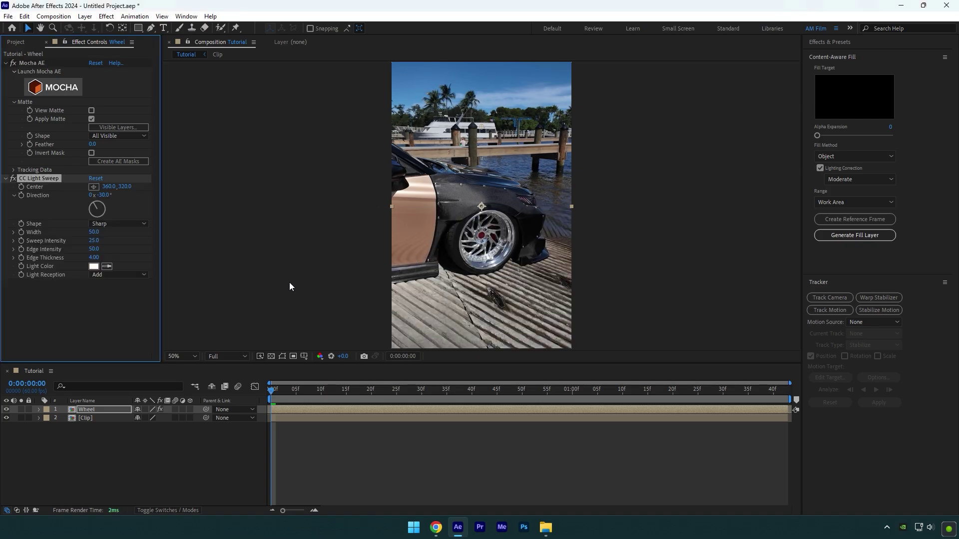
pyautogui.write('0')
pyautogui.press('Return')
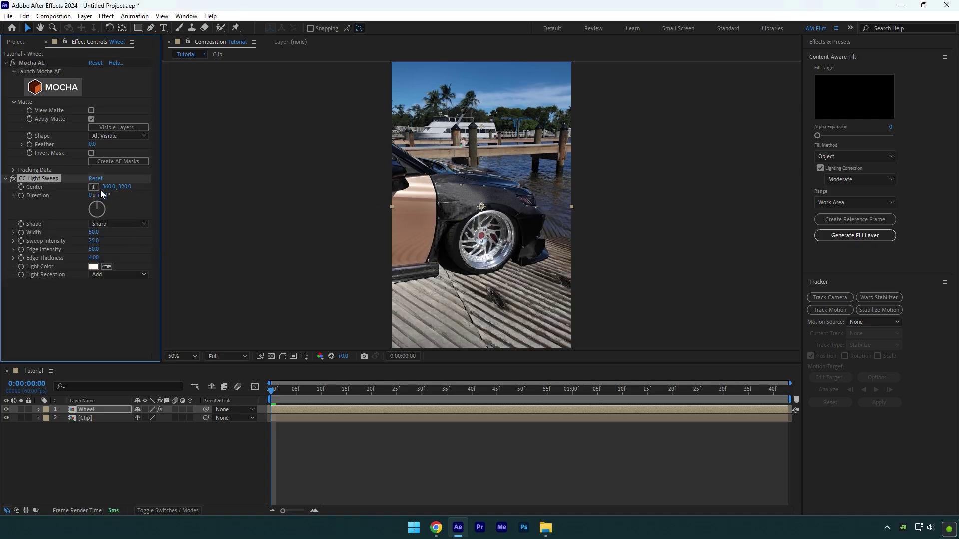
pyautogui.moveTo(110, 187); pyautogui.dragTo(72, 192)
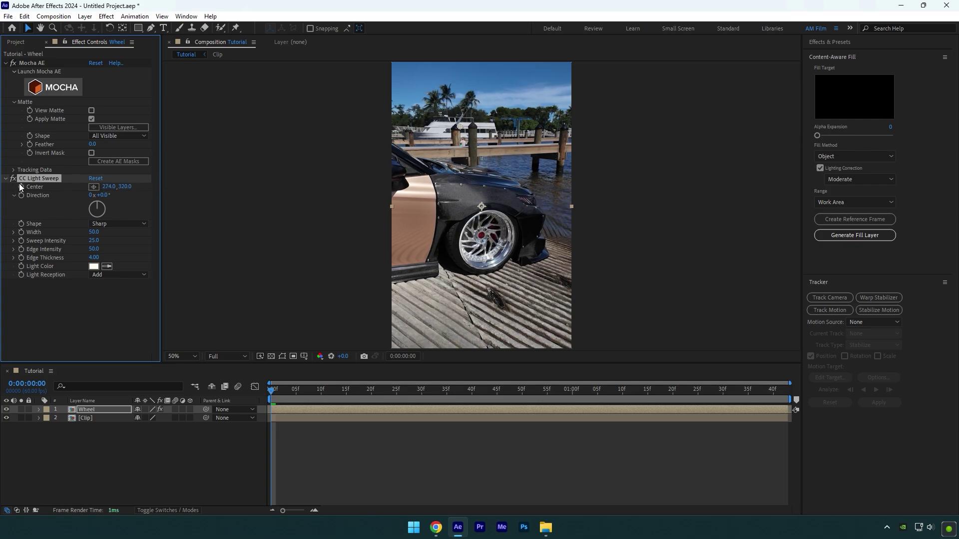
# Step: Slide the sweep centre across the wheel, preview it, and set the sweep Shape to Smooth
pyautogui.moveTo(275, 390); pyautogui.dragTo(813, 381)
pyautogui.moveTo(107, 190); pyautogui.dragTo(208, 191)
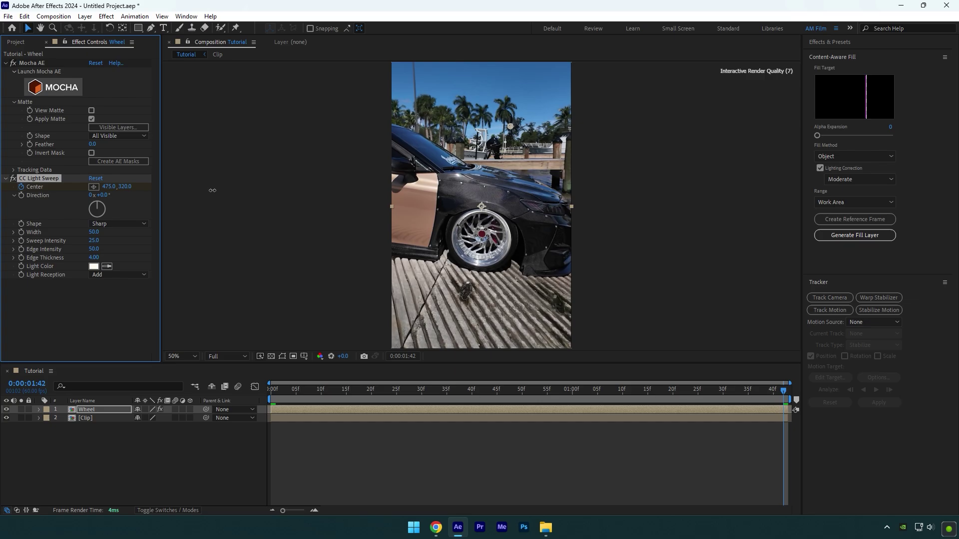
pyautogui.click(354, 453)
pyautogui.press('space')
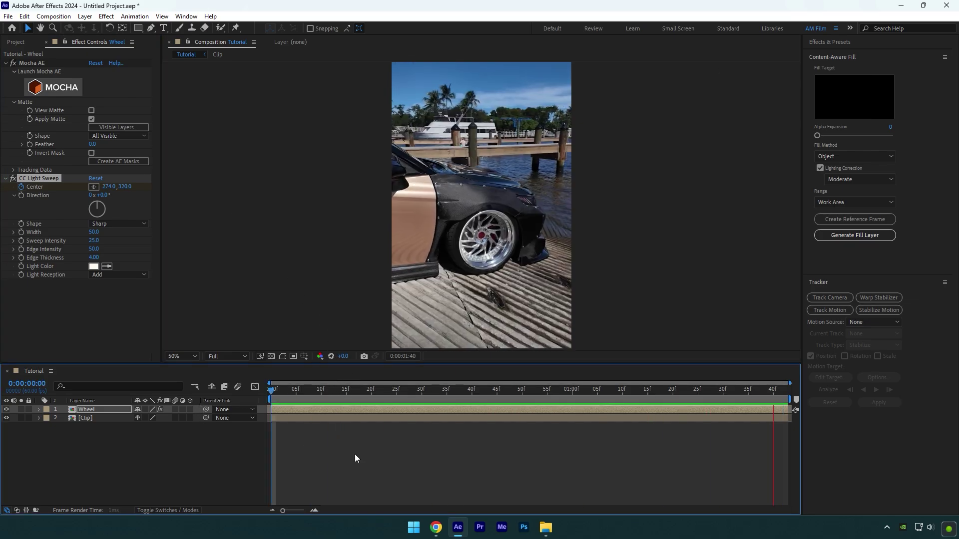
pyautogui.moveTo(307, 394); pyautogui.dragTo(471, 394)
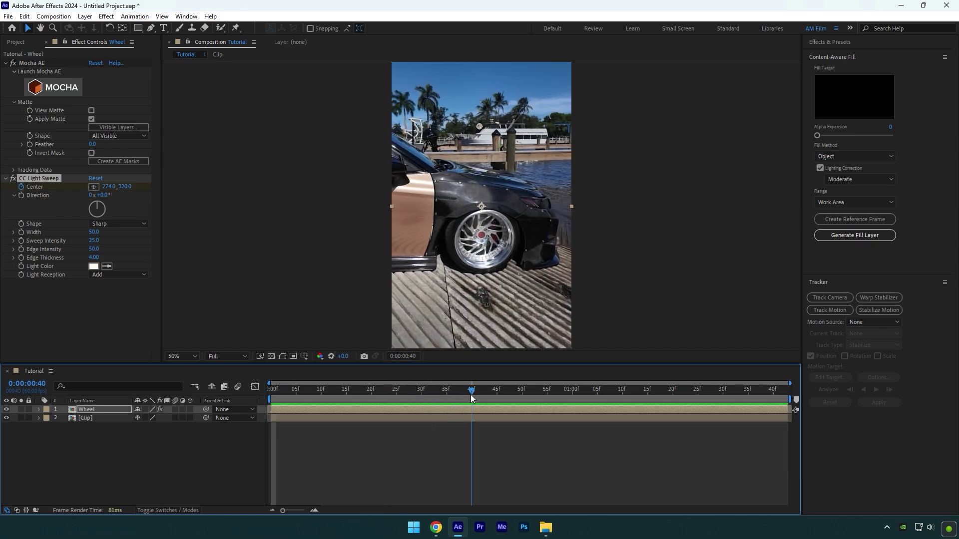
pyautogui.click(118, 224)
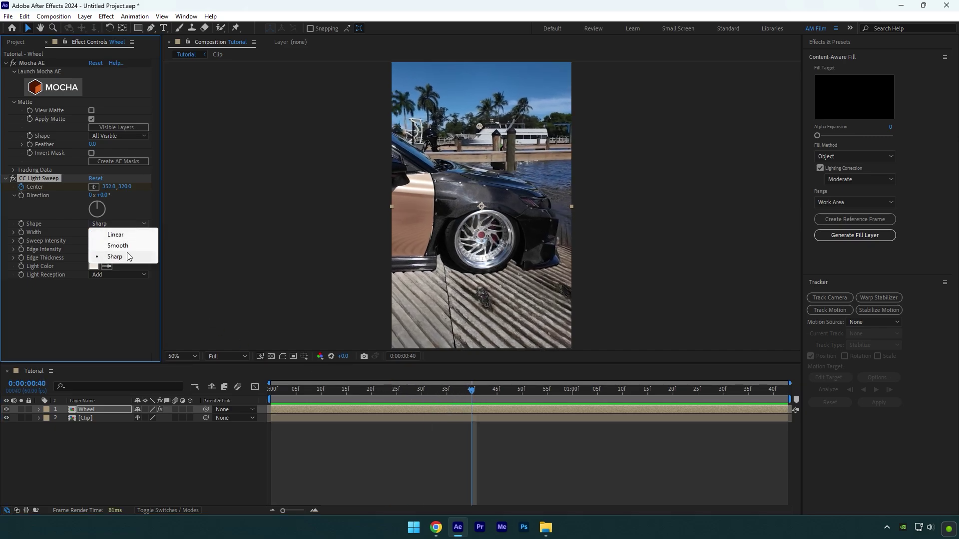
pyautogui.click(127, 247)
pyautogui.moveTo(93, 232)
pyautogui.mouseDown()
pyautogui.moveTo(85, 232)
pyautogui.moveTo(101, 241)
pyautogui.mouseUp()
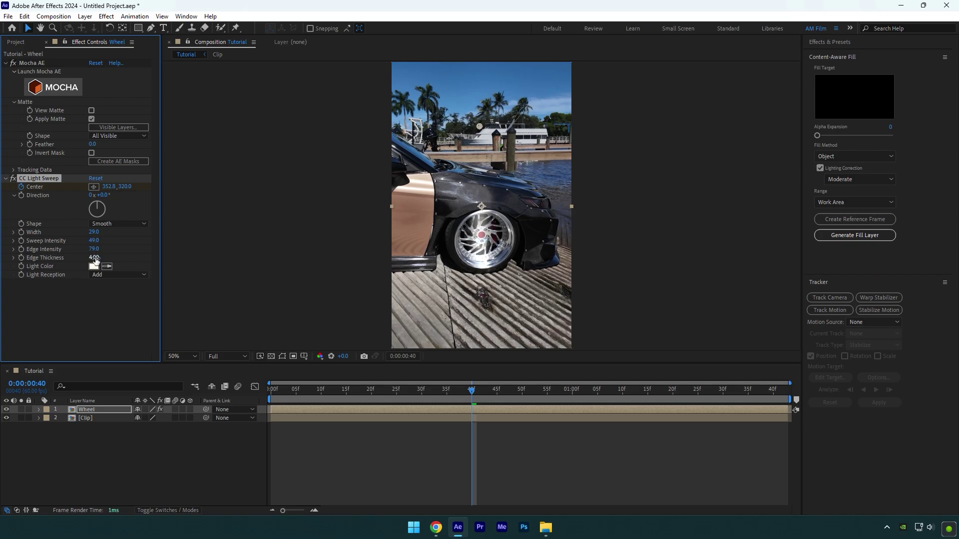
# Step: Set the sweep's edge thickness to 5.50, try an orange light colour but keep white, then preview
pyautogui.moveTo(95, 258); pyautogui.dragTo(105, 258)
pyautogui.click(97, 269)
pyautogui.write('FFAA00')
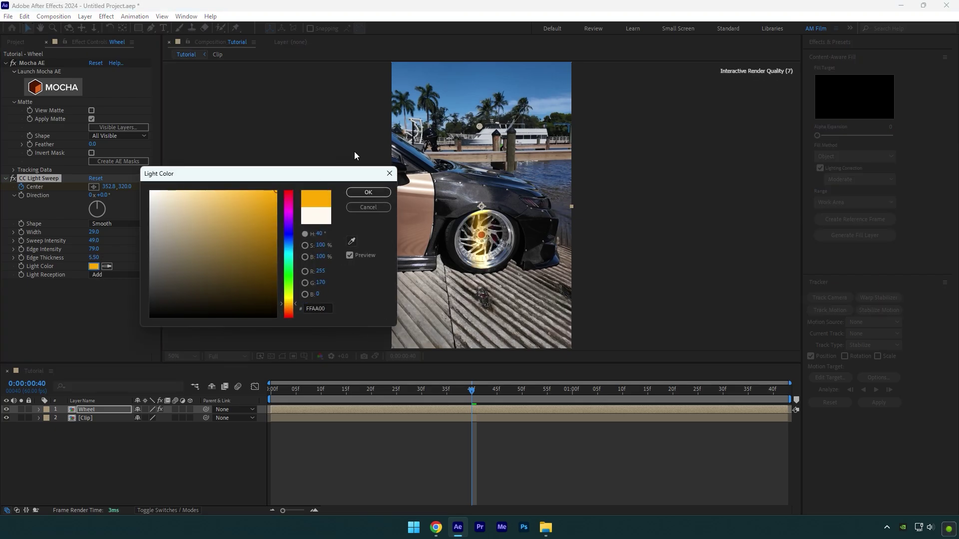
pyautogui.moveTo(269, 221)
pyautogui.mouseDown()
pyautogui.moveTo(268, 280)
pyautogui.moveTo(267, 207)
pyautogui.mouseUp()
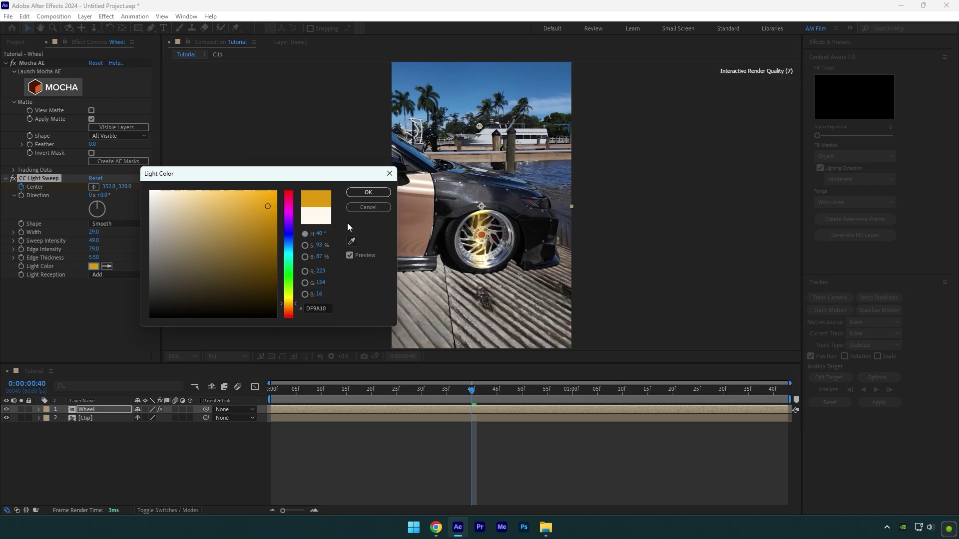
pyautogui.click(357, 210)
pyautogui.press('space')
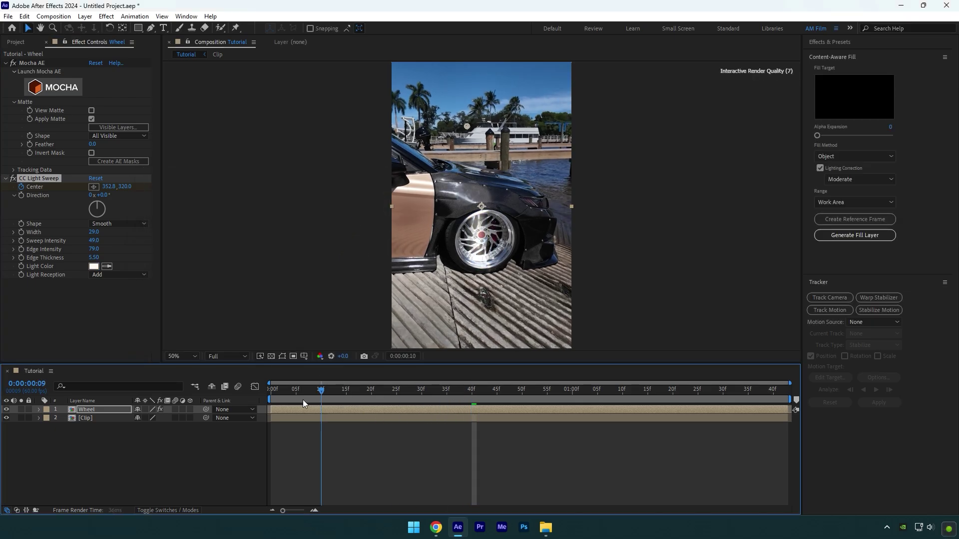